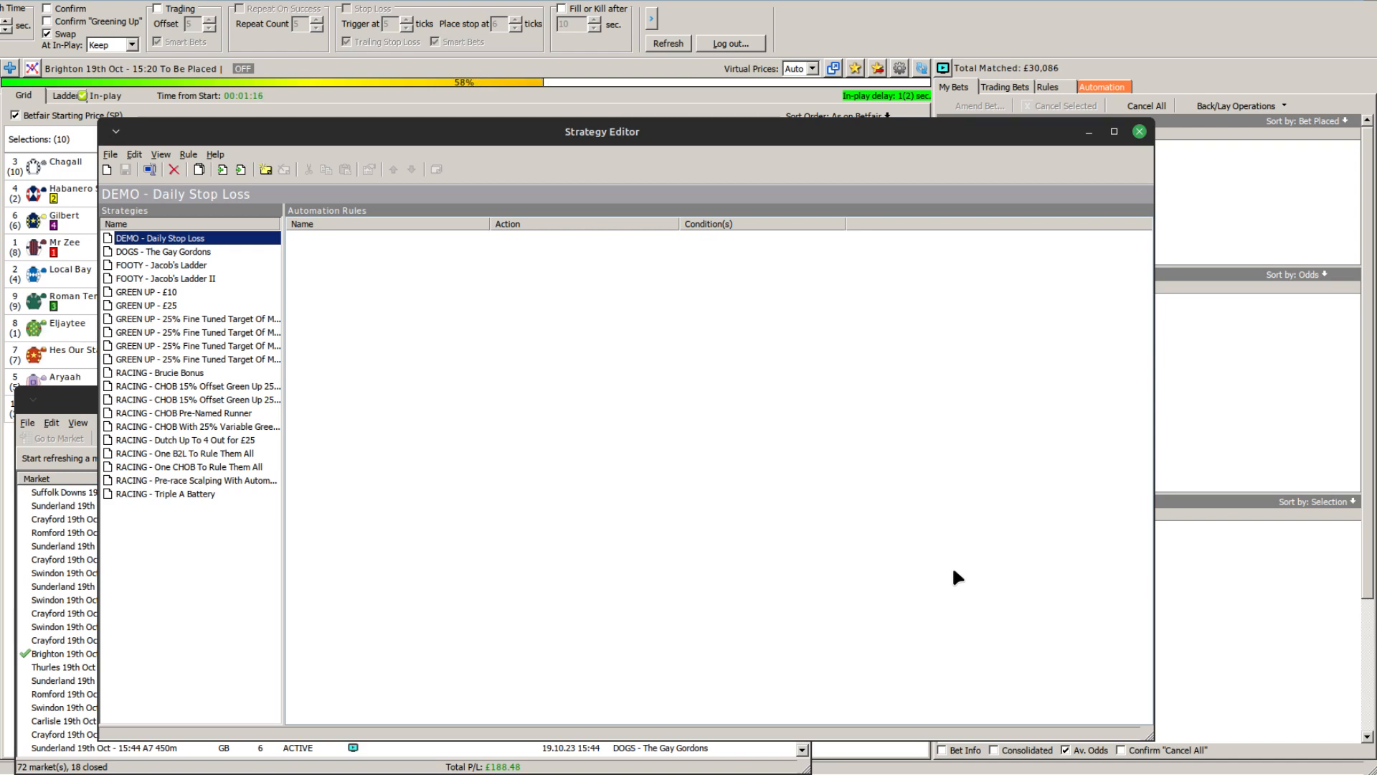
Add an automation rule to the DEMO - Daily Stop Loss strategy that starts relative to the event start time.
right_click(522, 295)
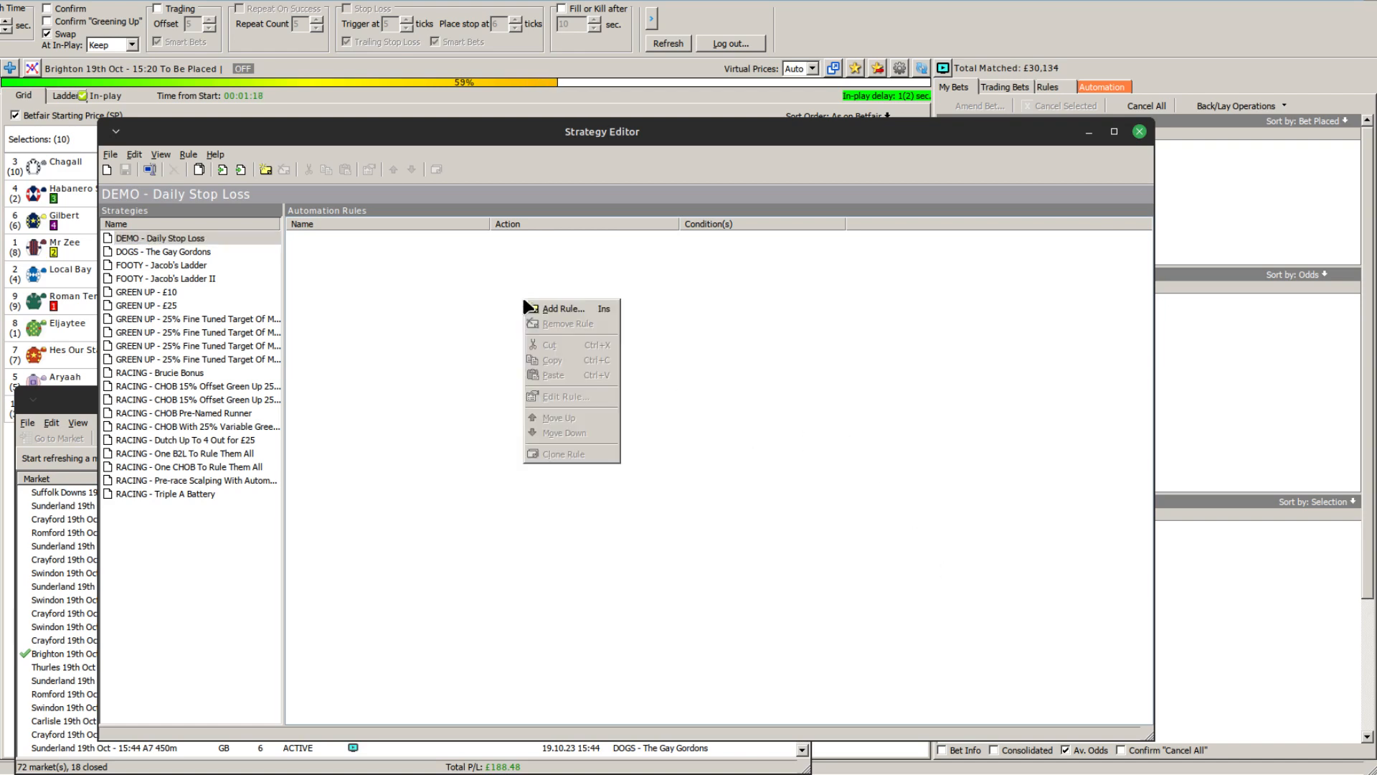
left_click(549, 305)
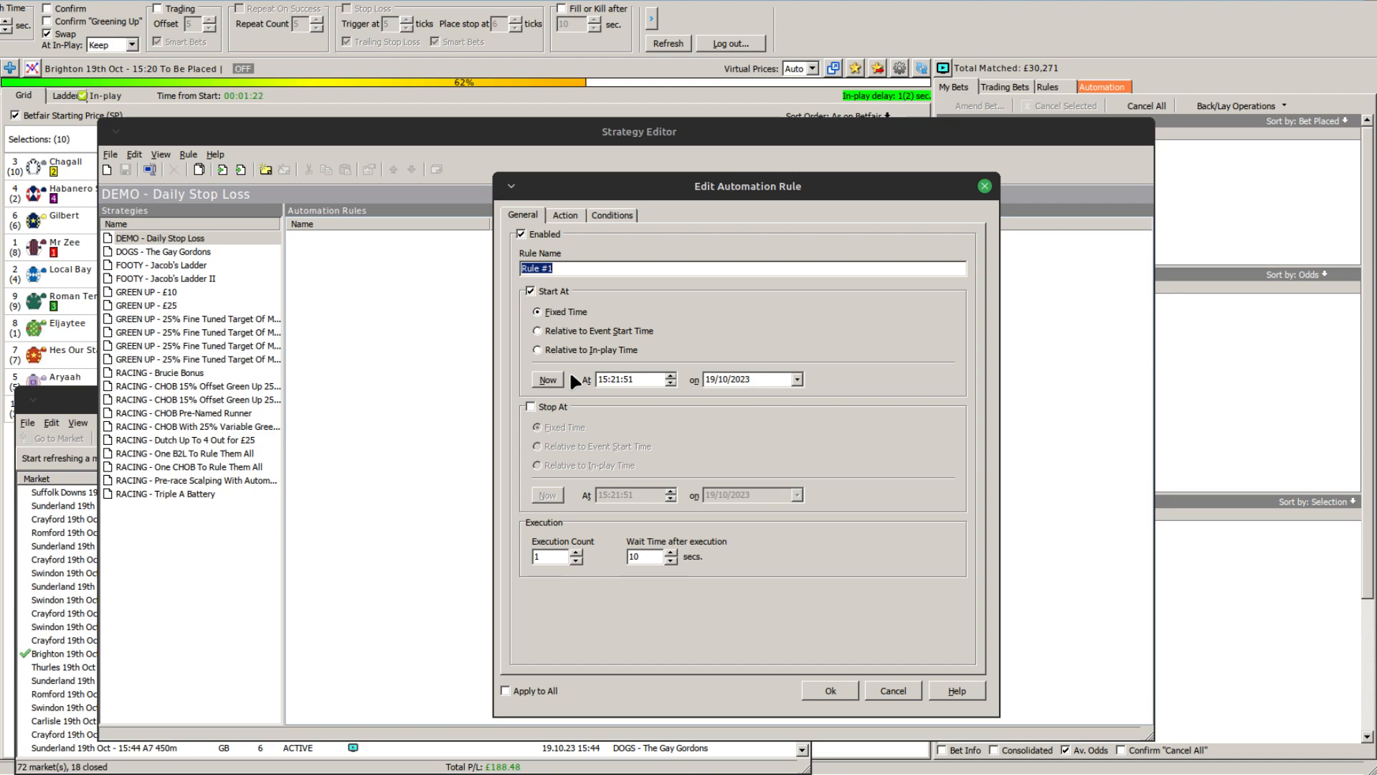
left_click(549, 331)
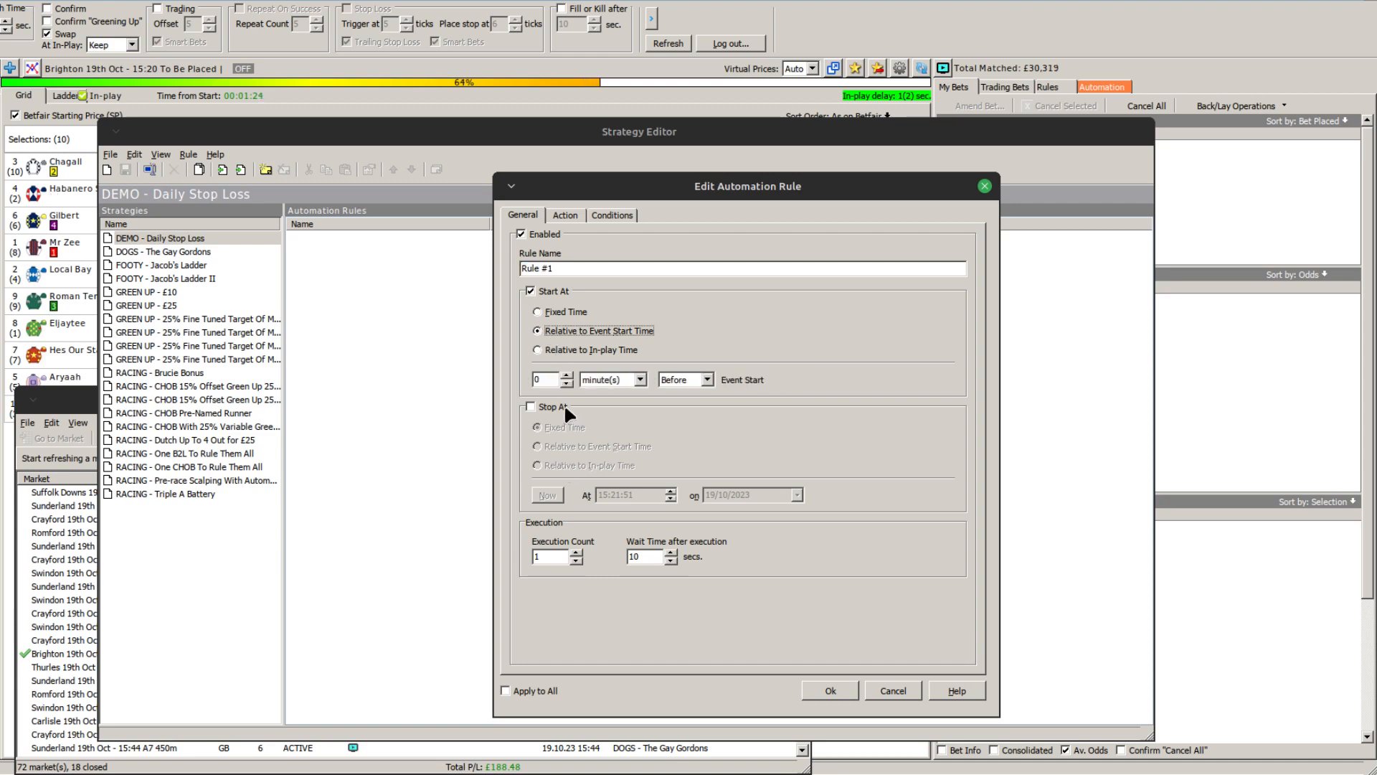
Set the rule's action to Place a Bet with a fixed amount of 10, choosing the selection By Position (Back Odds).
left_click(564, 215)
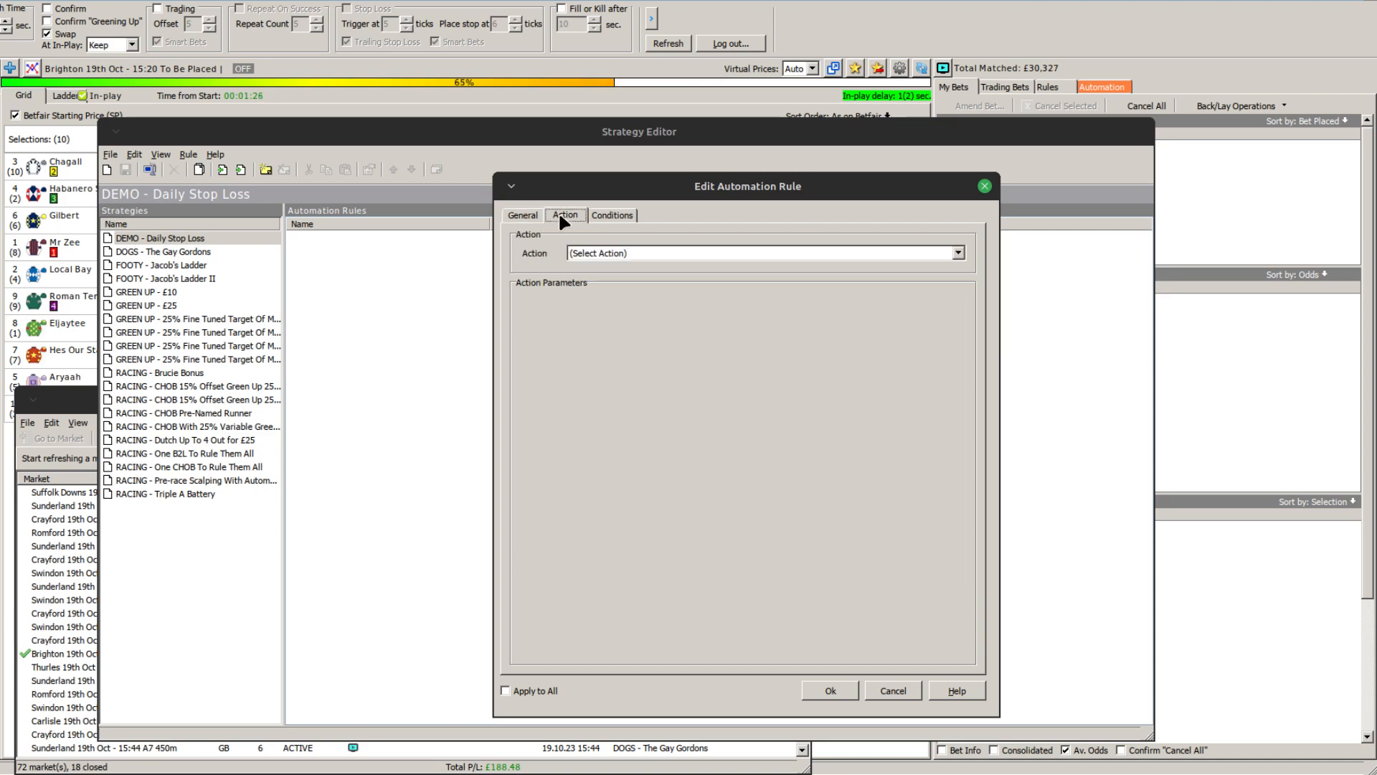
left_click(631, 252)
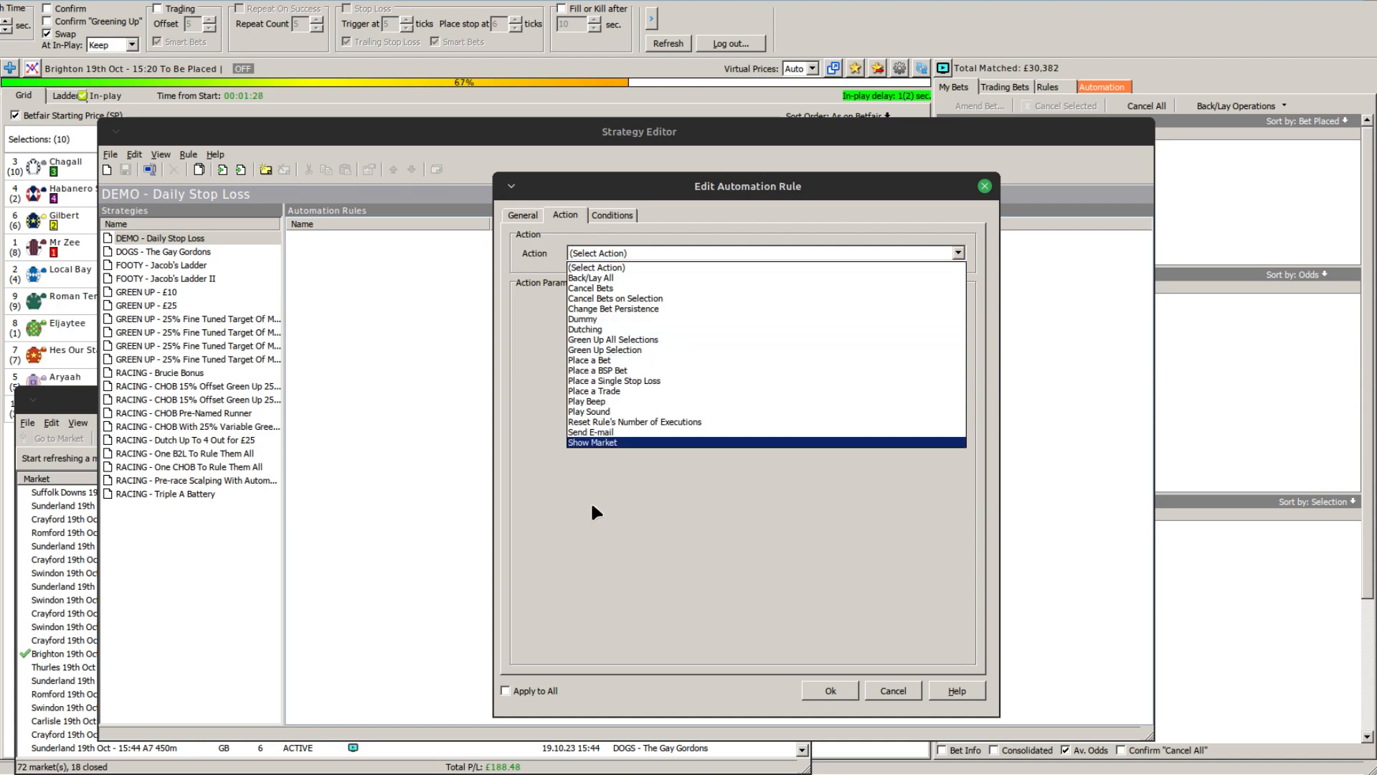
left_click(583, 361)
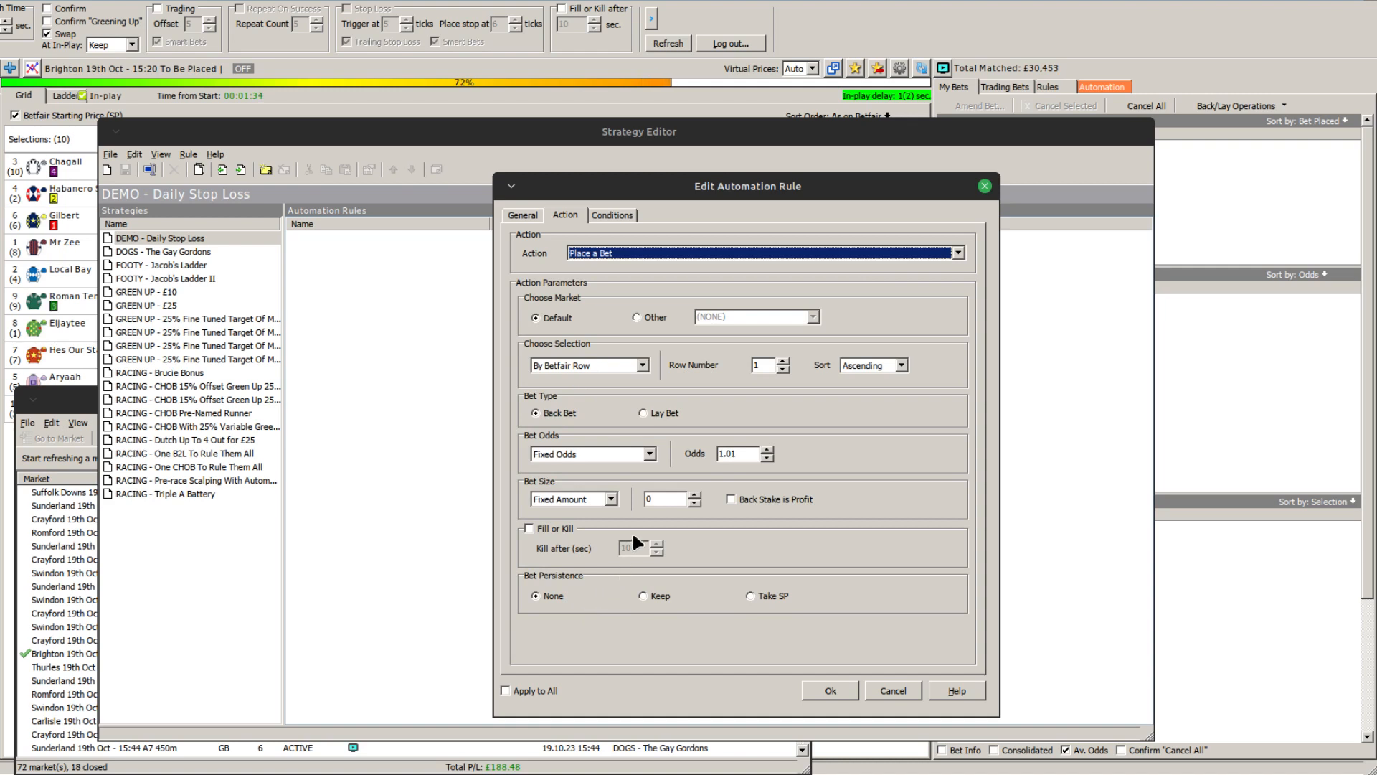
left_click(661, 499)
type("10")
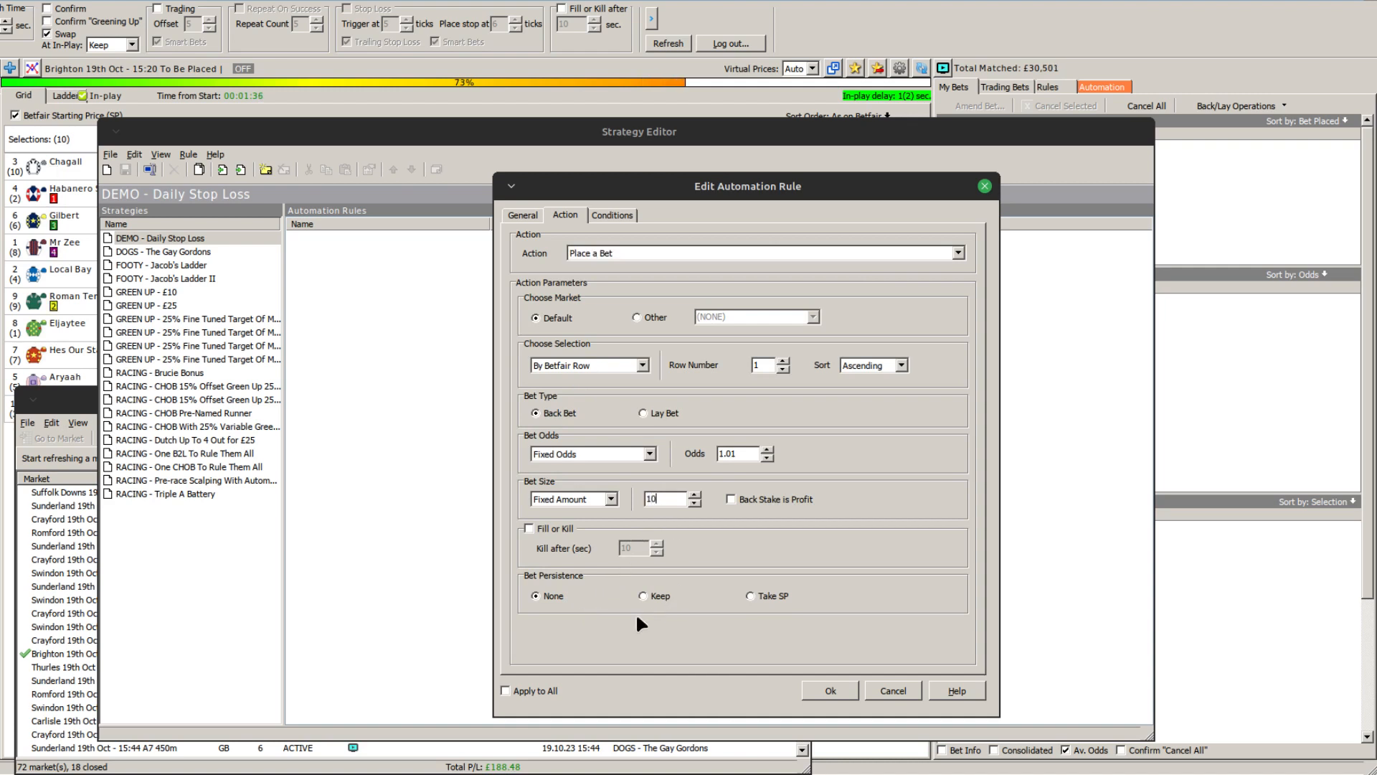
left_click(605, 361)
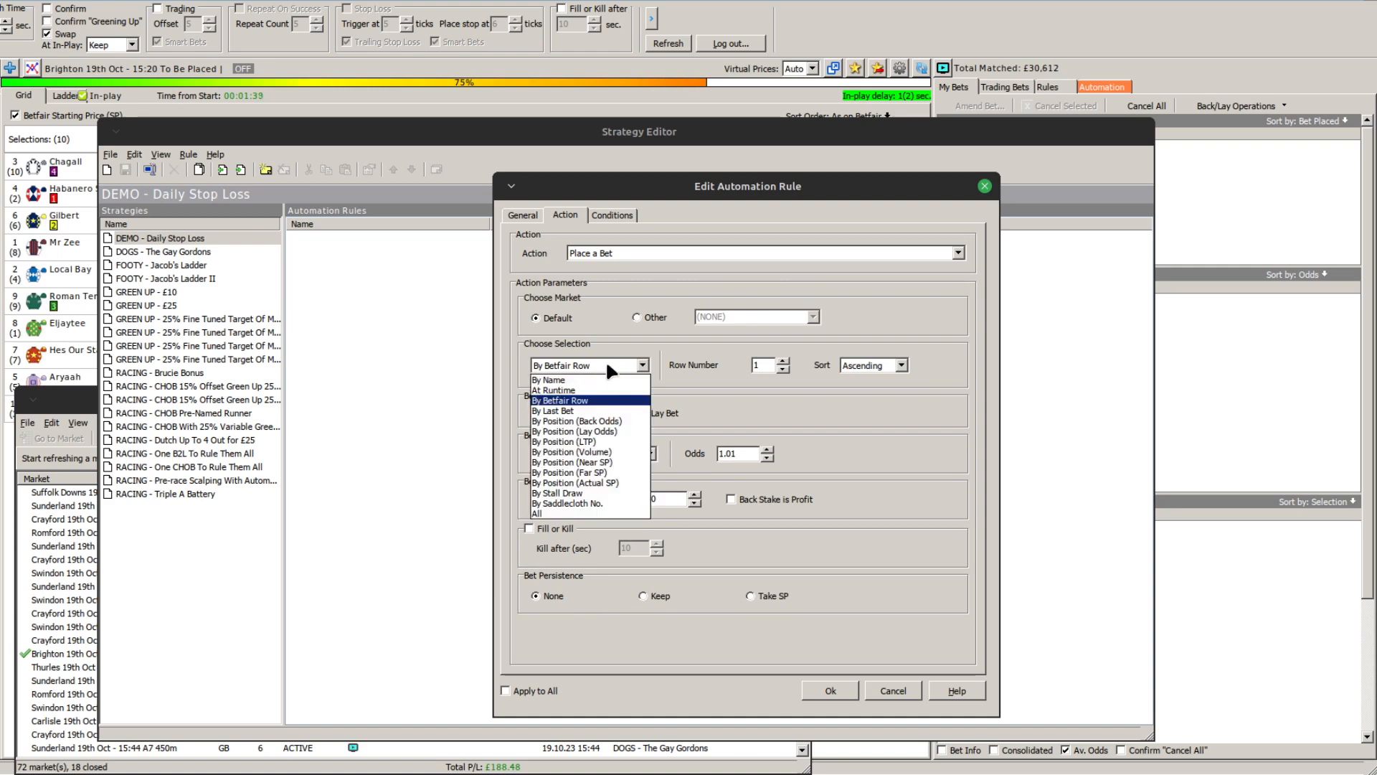
left_click(597, 421)
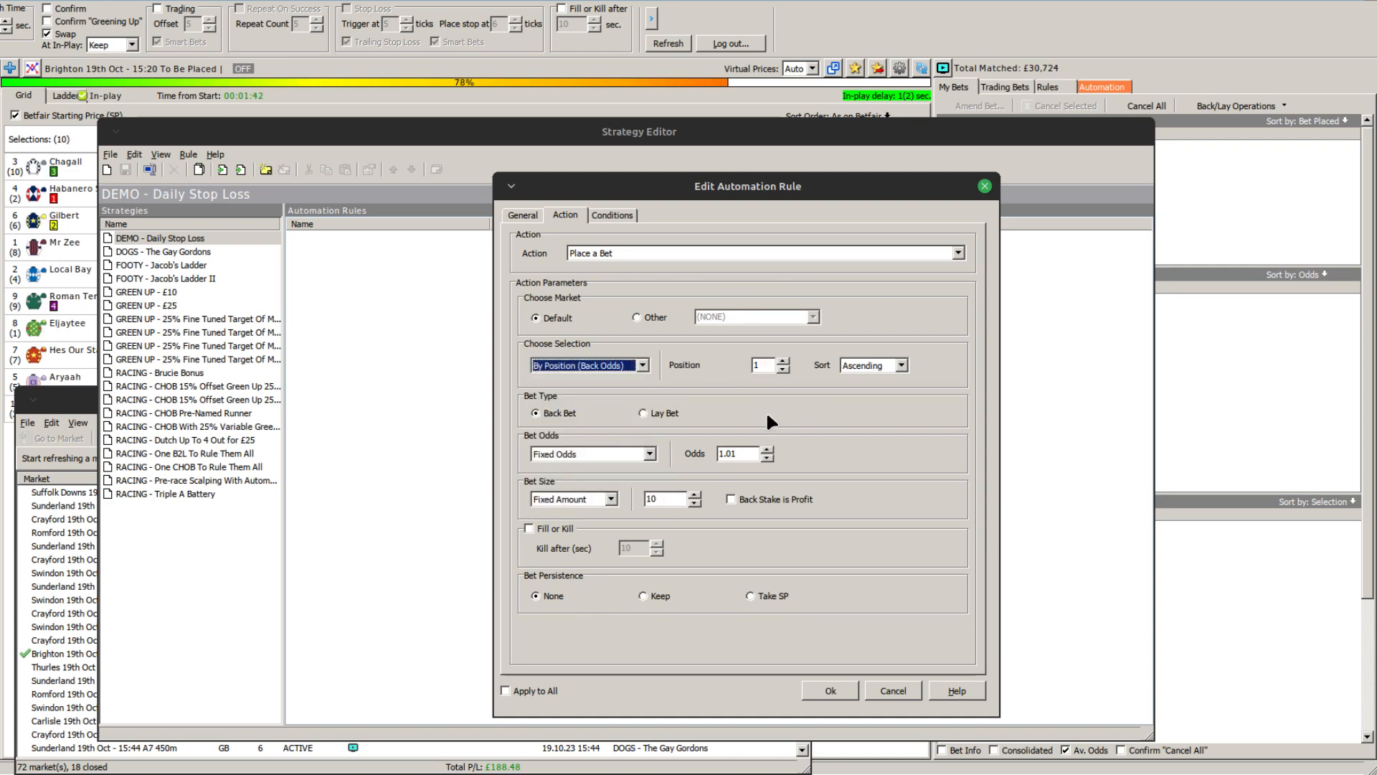
Add a Selection Fixed Odds condition using By Position (Back Odds), requiring best back odds greater than 2.5.
left_click(611, 217)
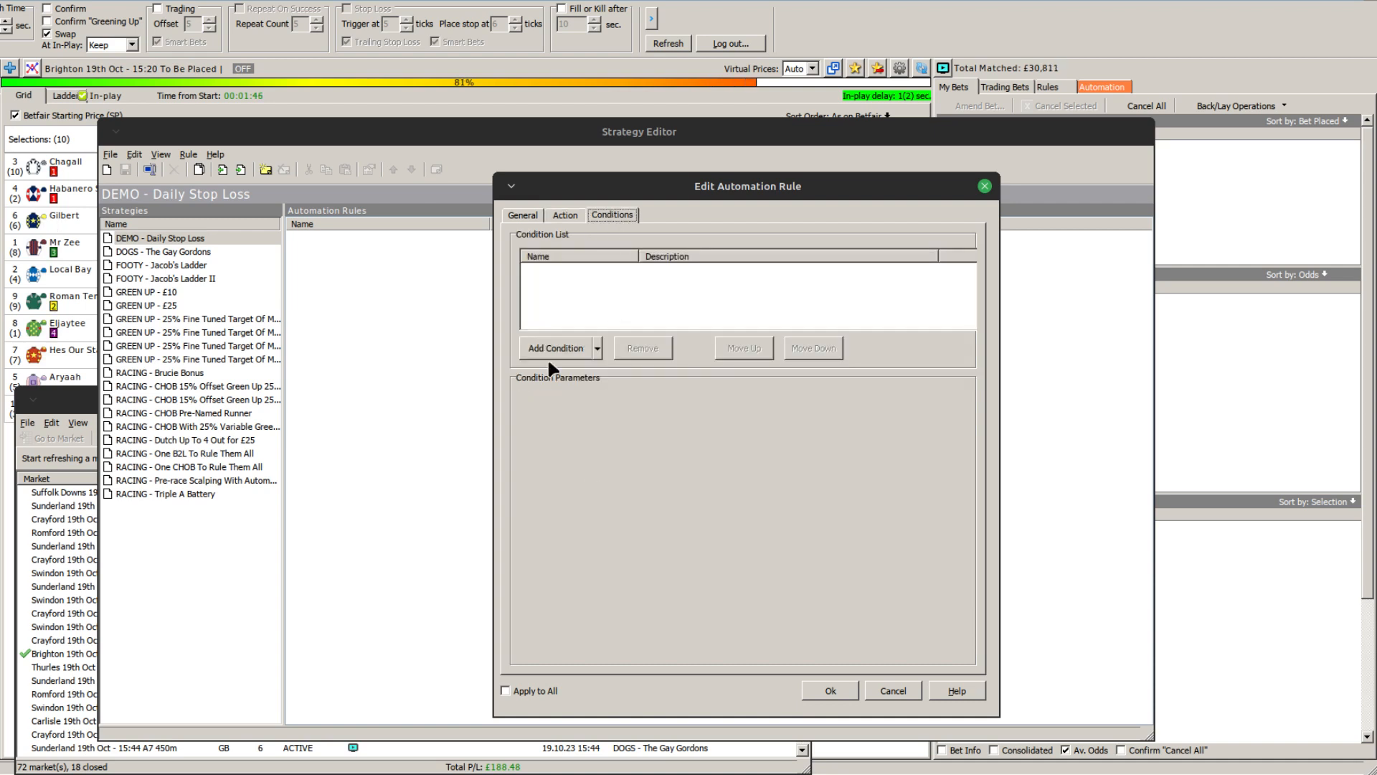
left_click(596, 349)
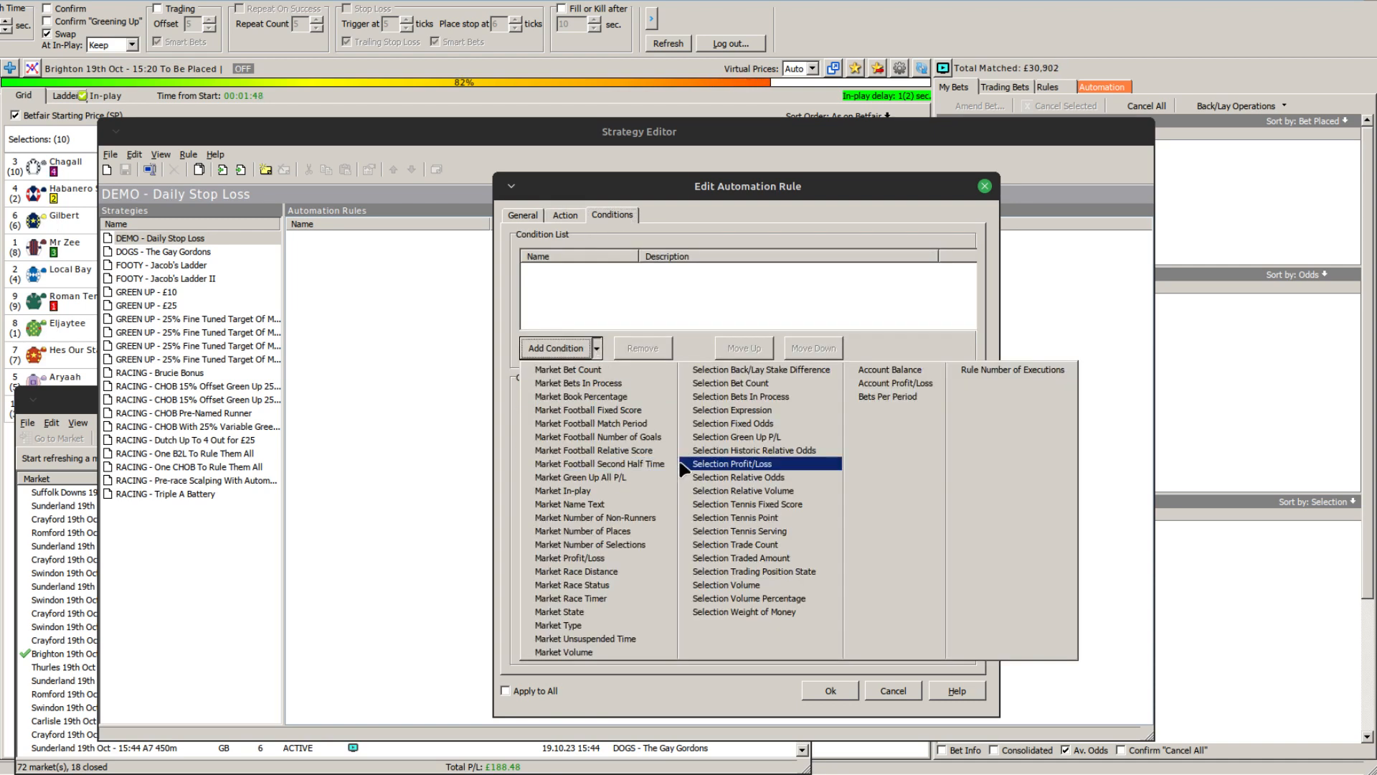
left_click(744, 424)
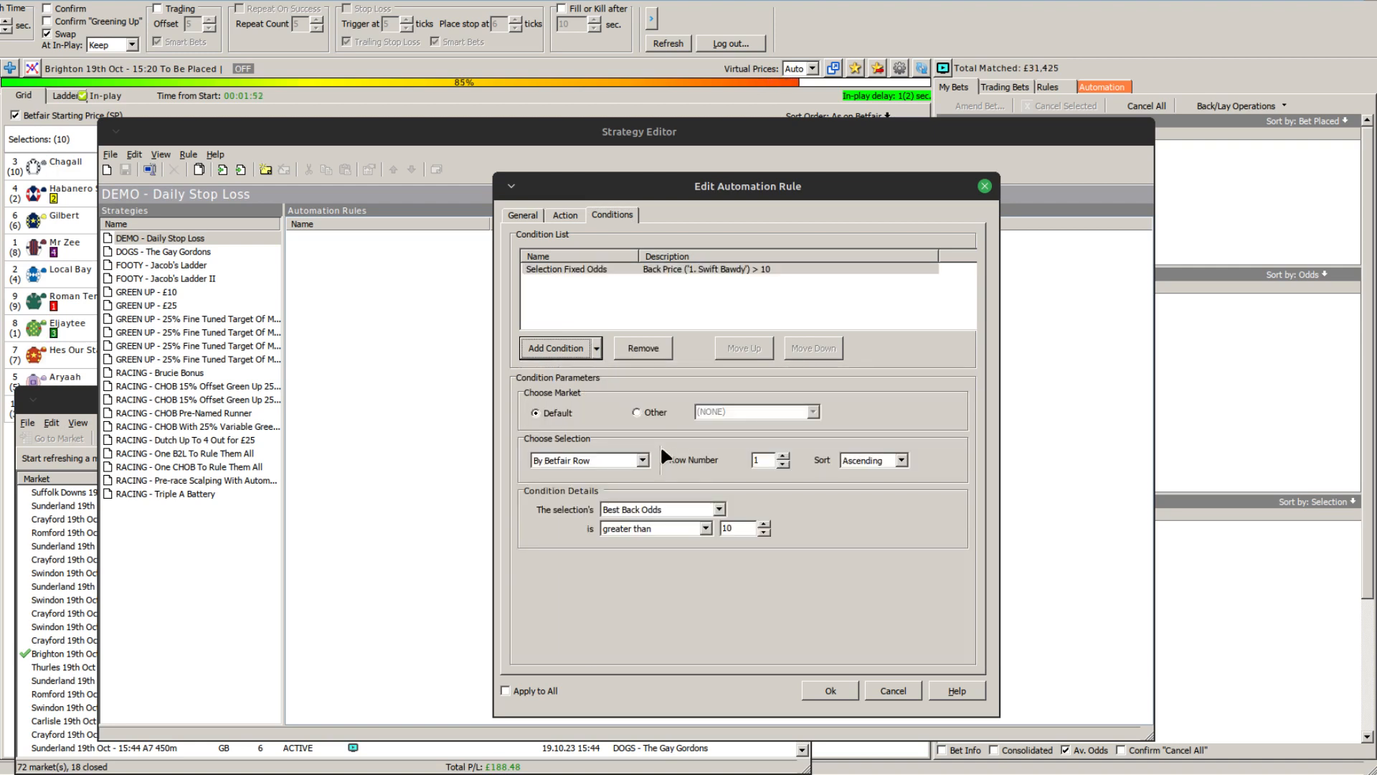
left_click(643, 459)
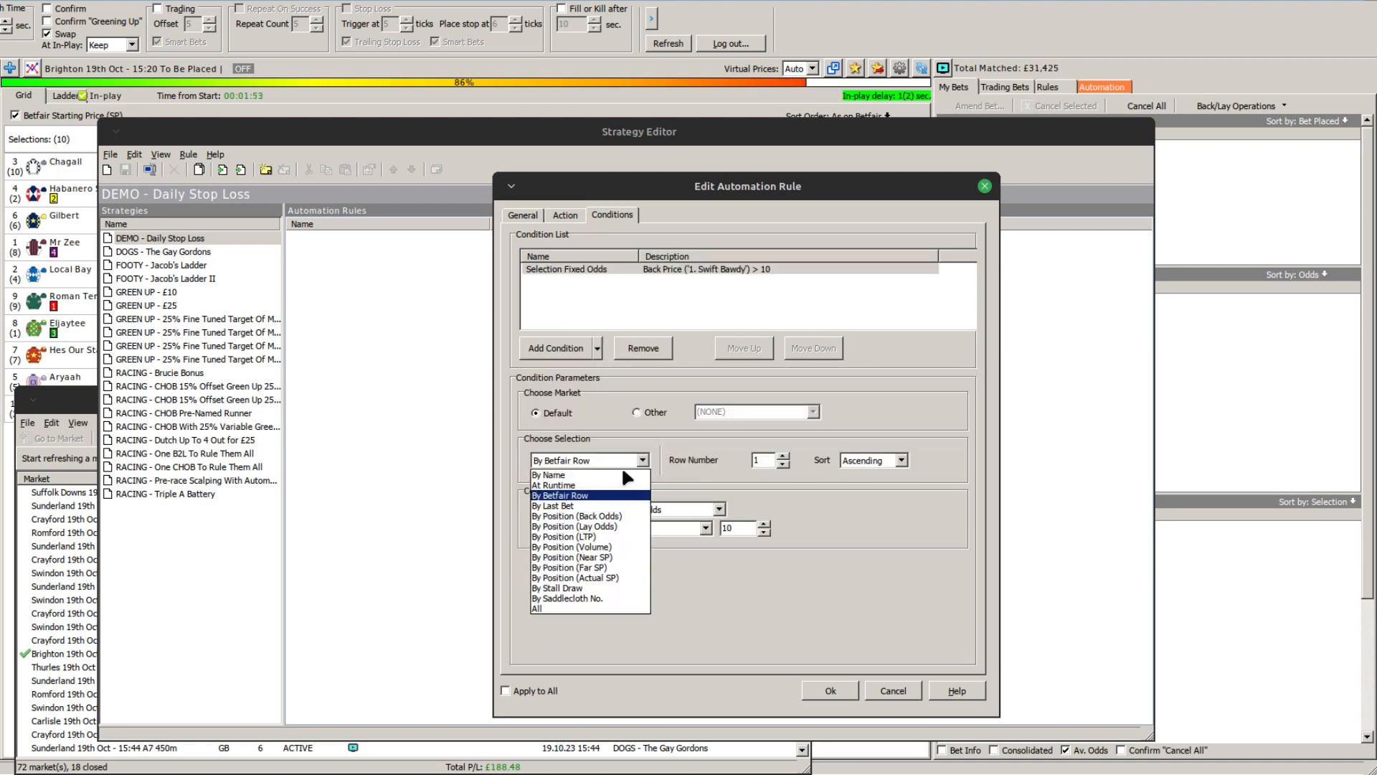
left_click(578, 516)
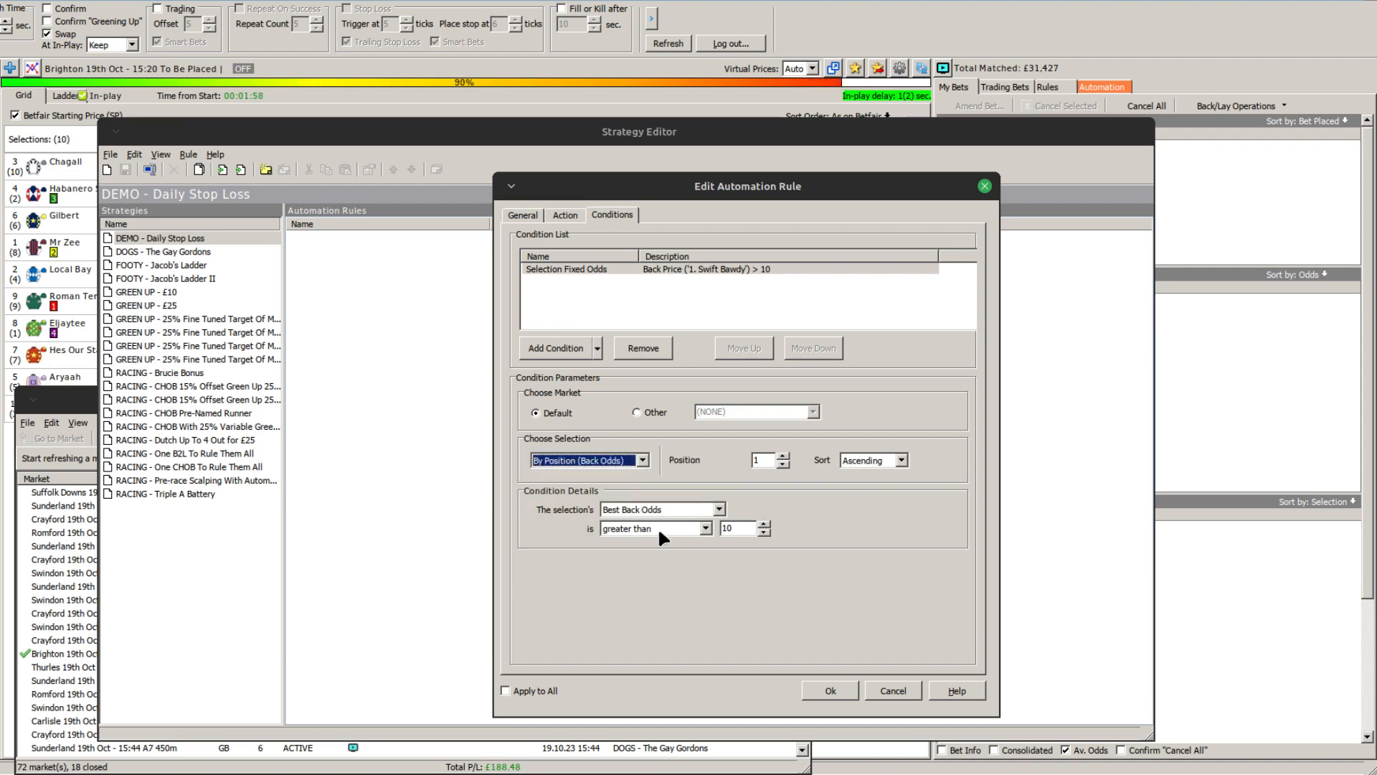
double_click(734, 527)
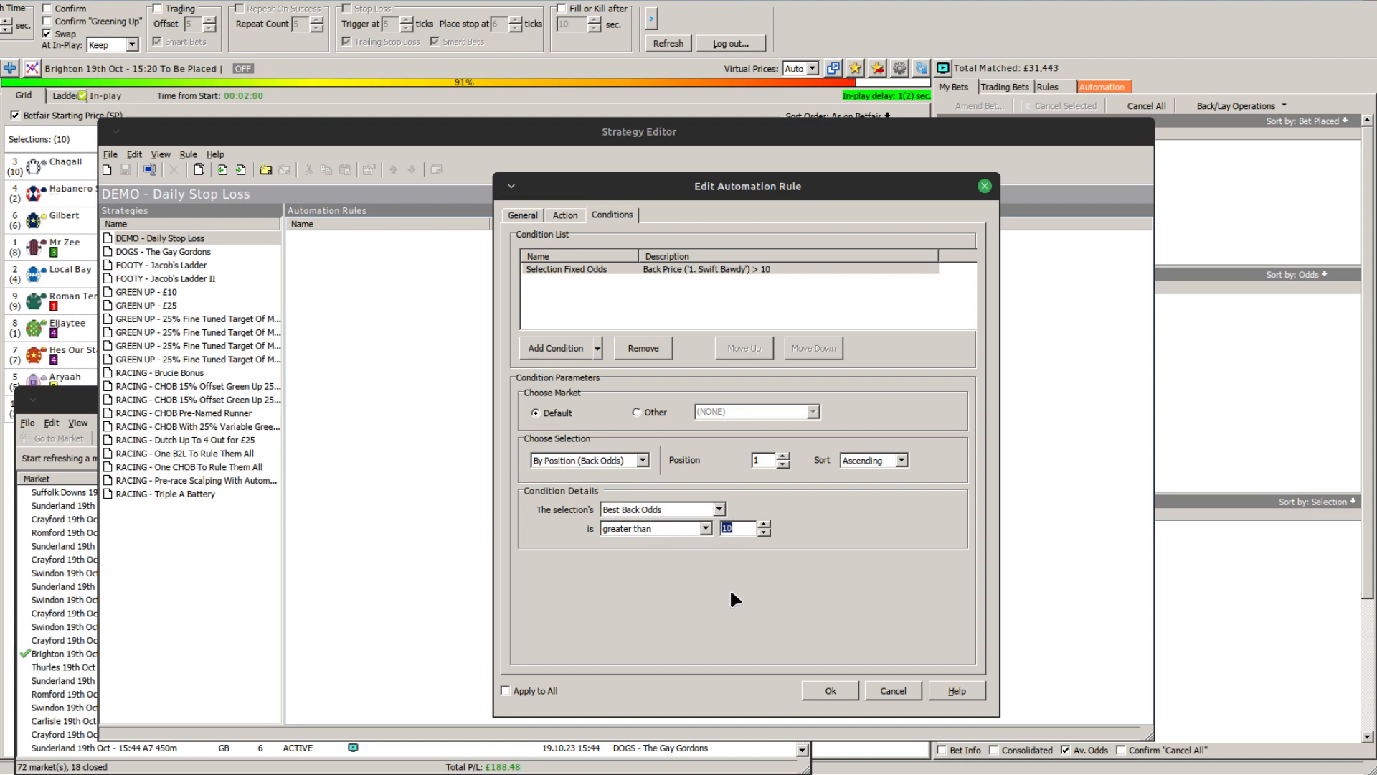
type("2.5")
left_click(580, 291)
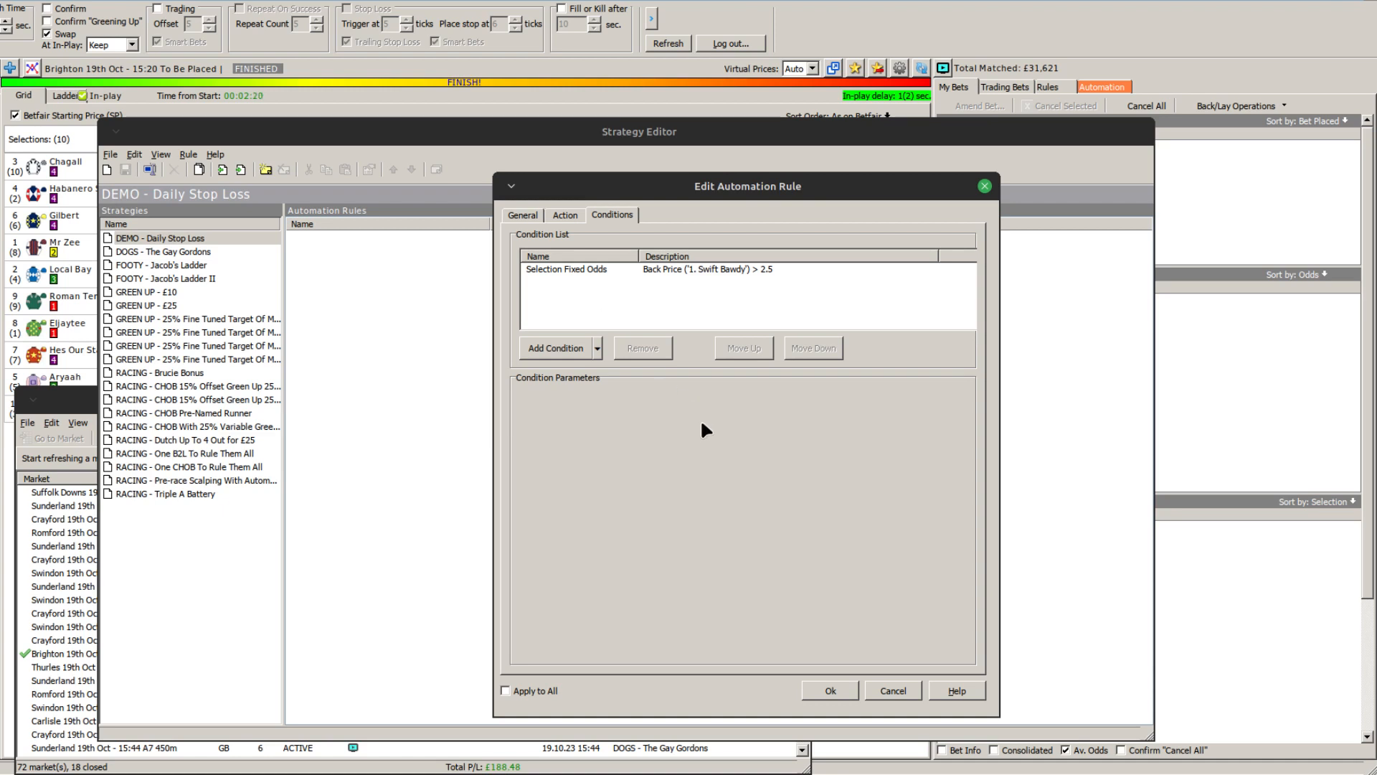
Add an Account Profit/Loss condition and limit its sports filter to Greyhound Racing and Horse Racing.
left_click(597, 349)
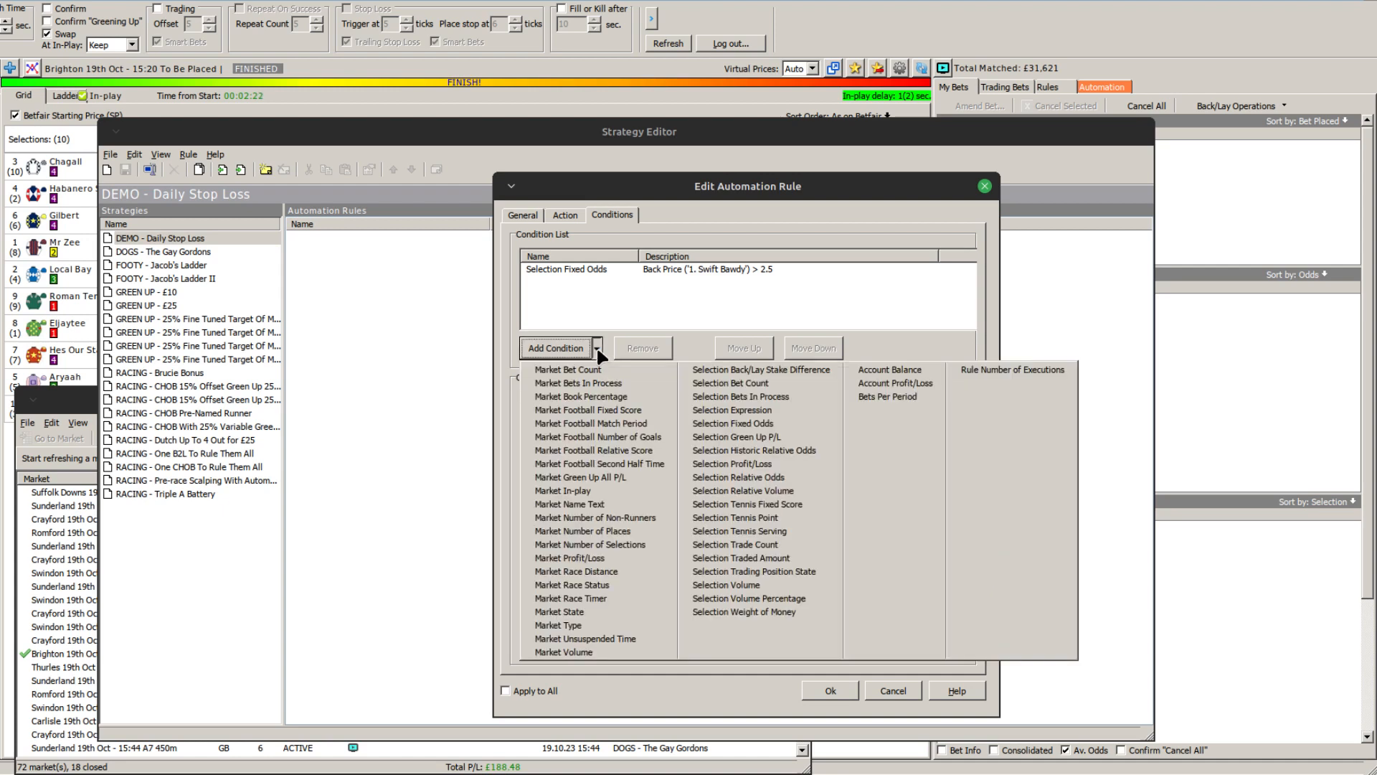
left_click(896, 384)
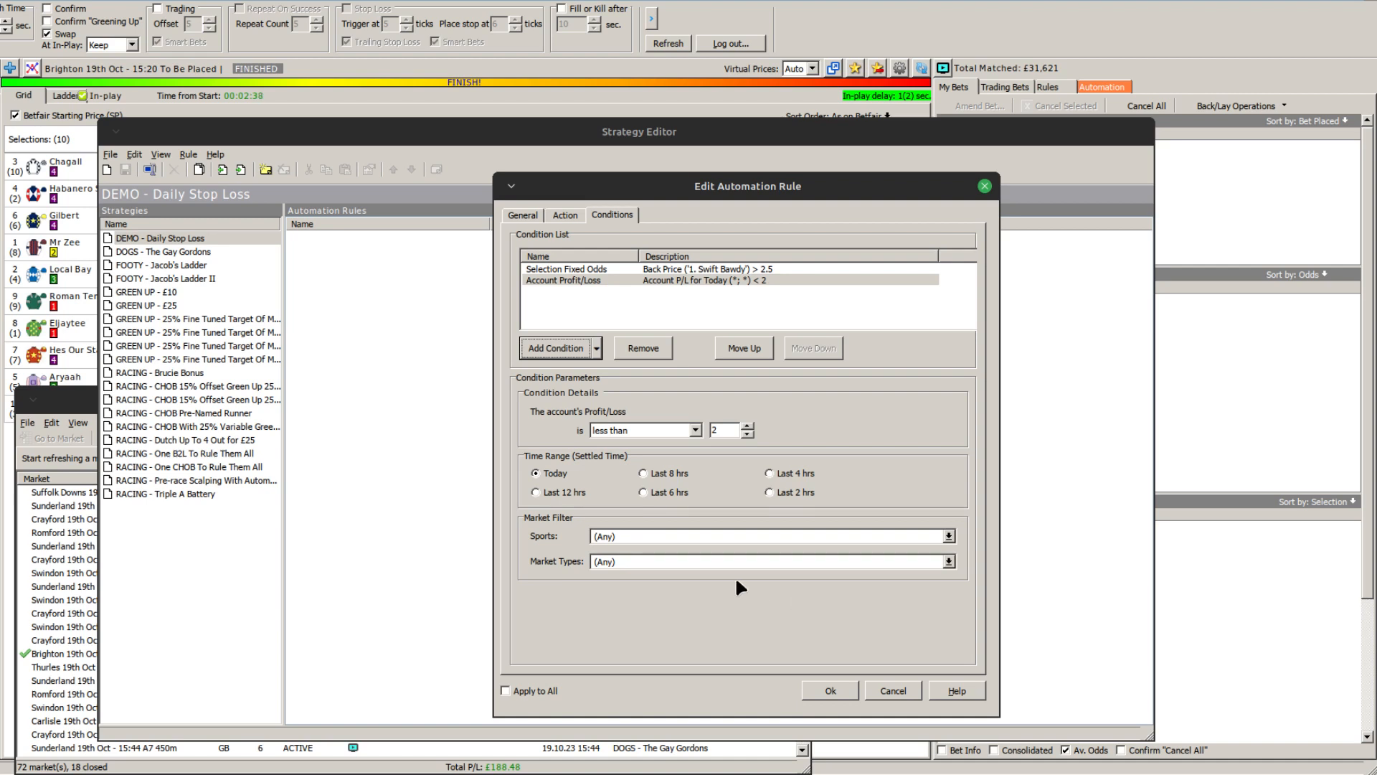
left_click(949, 536)
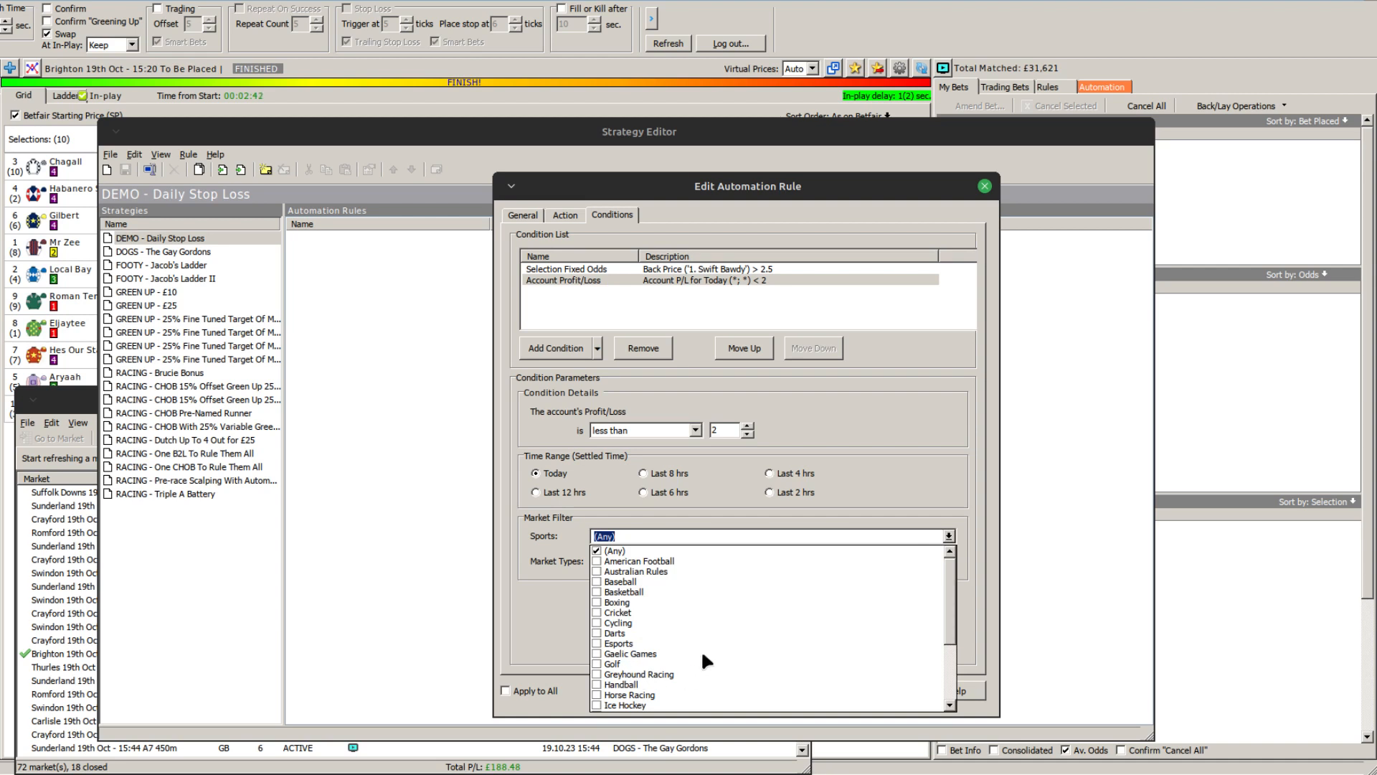
left_click(598, 674)
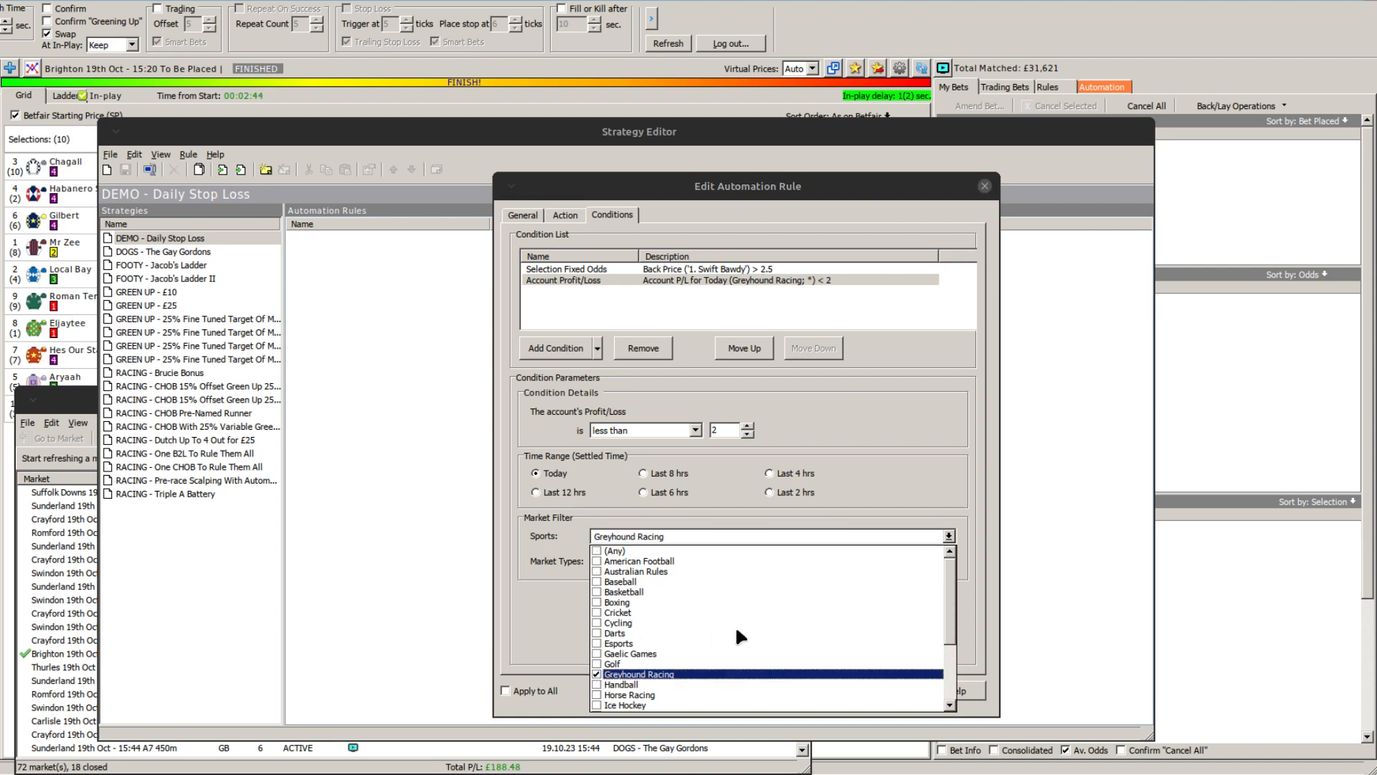
left_click(596, 694)
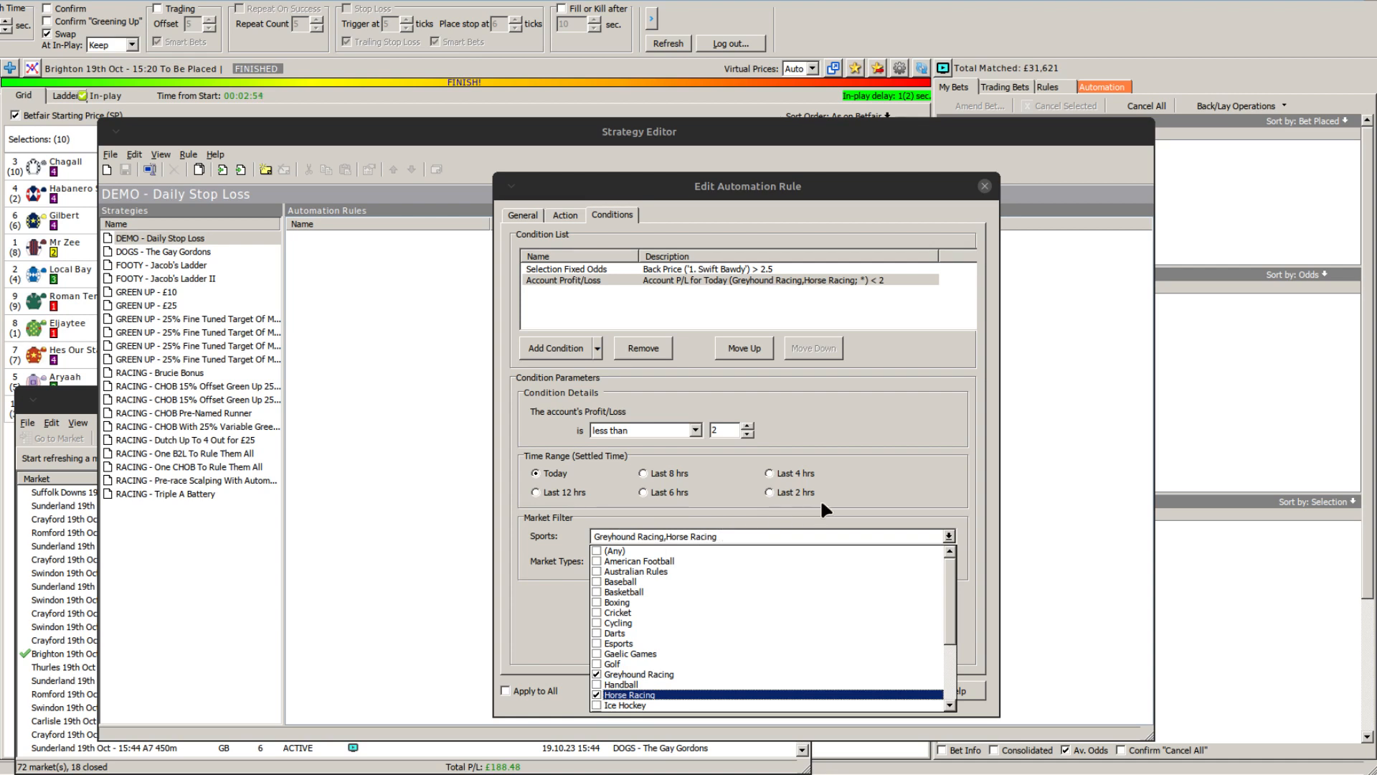
left_click(874, 478)
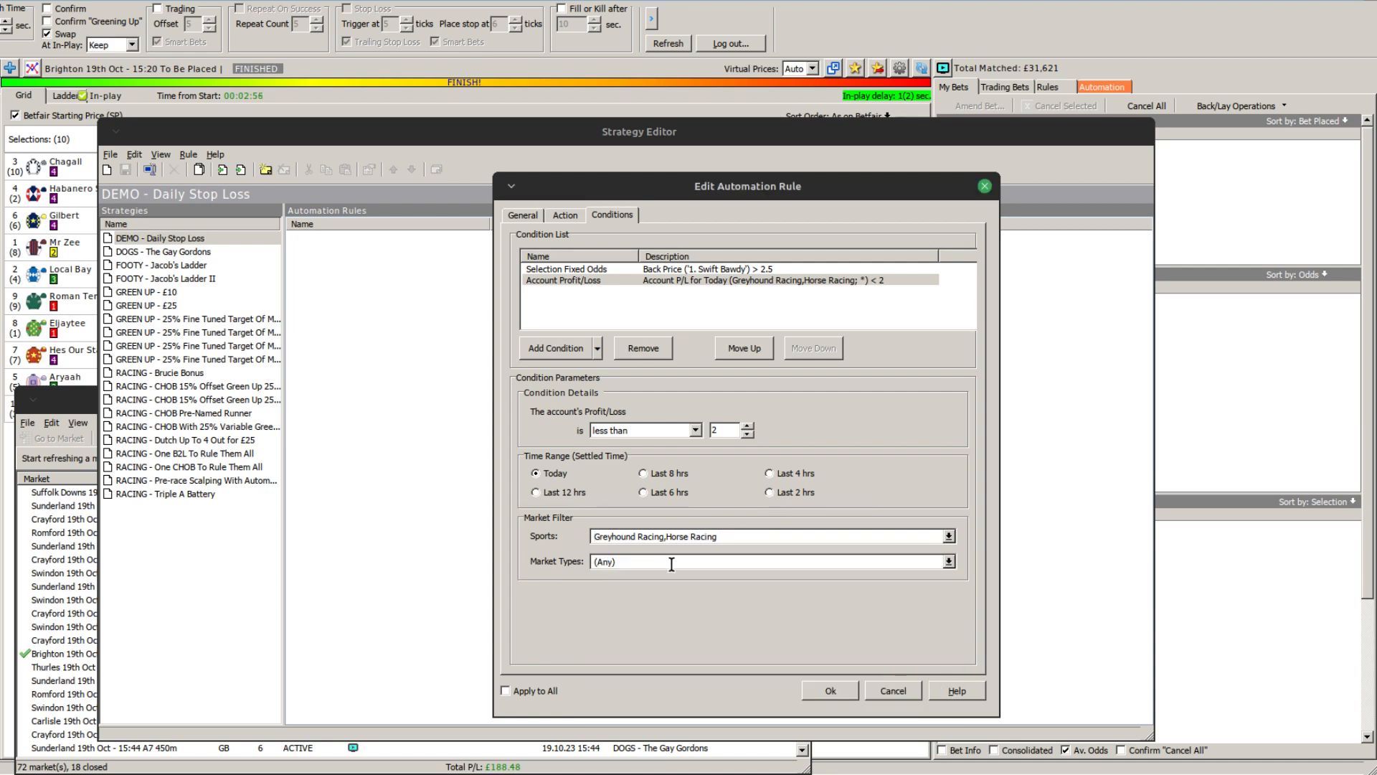
Restrict the Account Profit/Loss condition to WIN and PLACE market types and set its less-than threshold to 100.
left_click(949, 561)
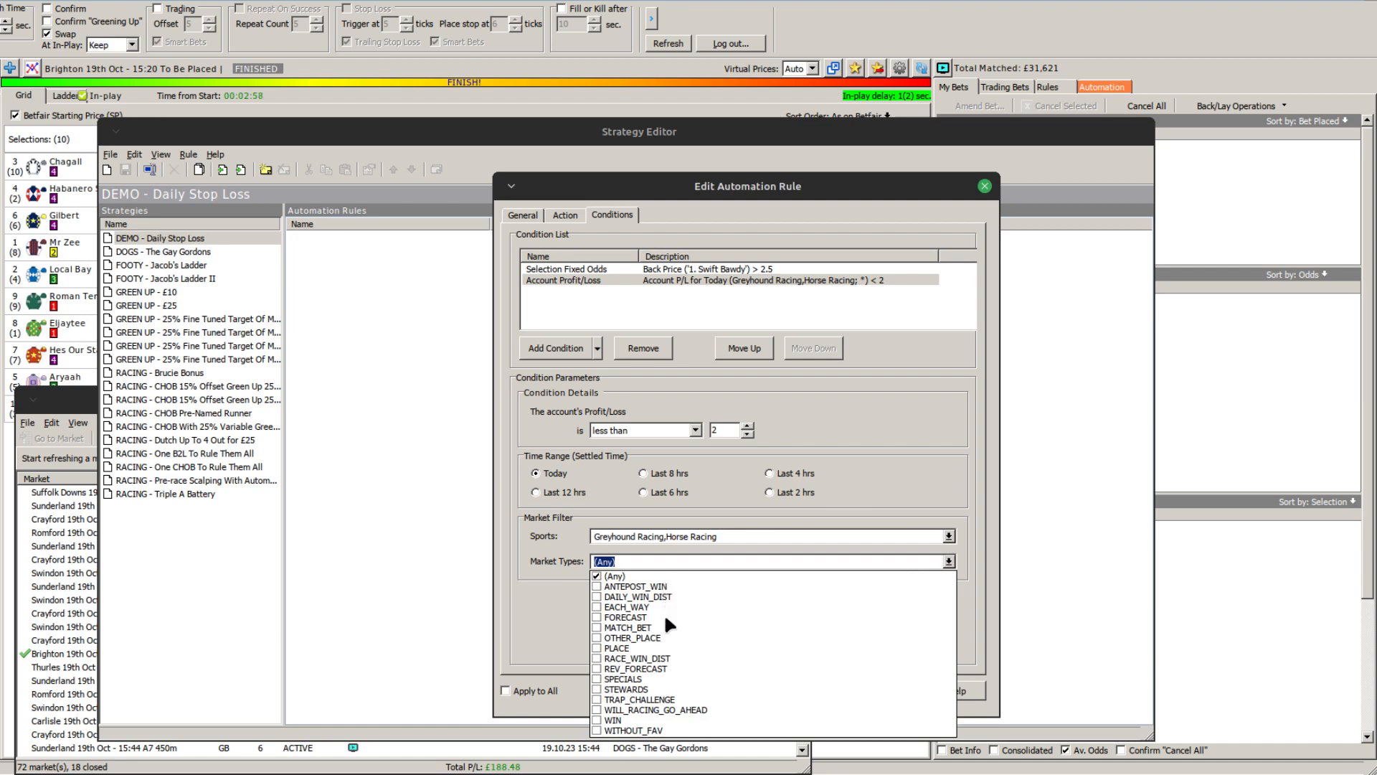
left_click(602, 719)
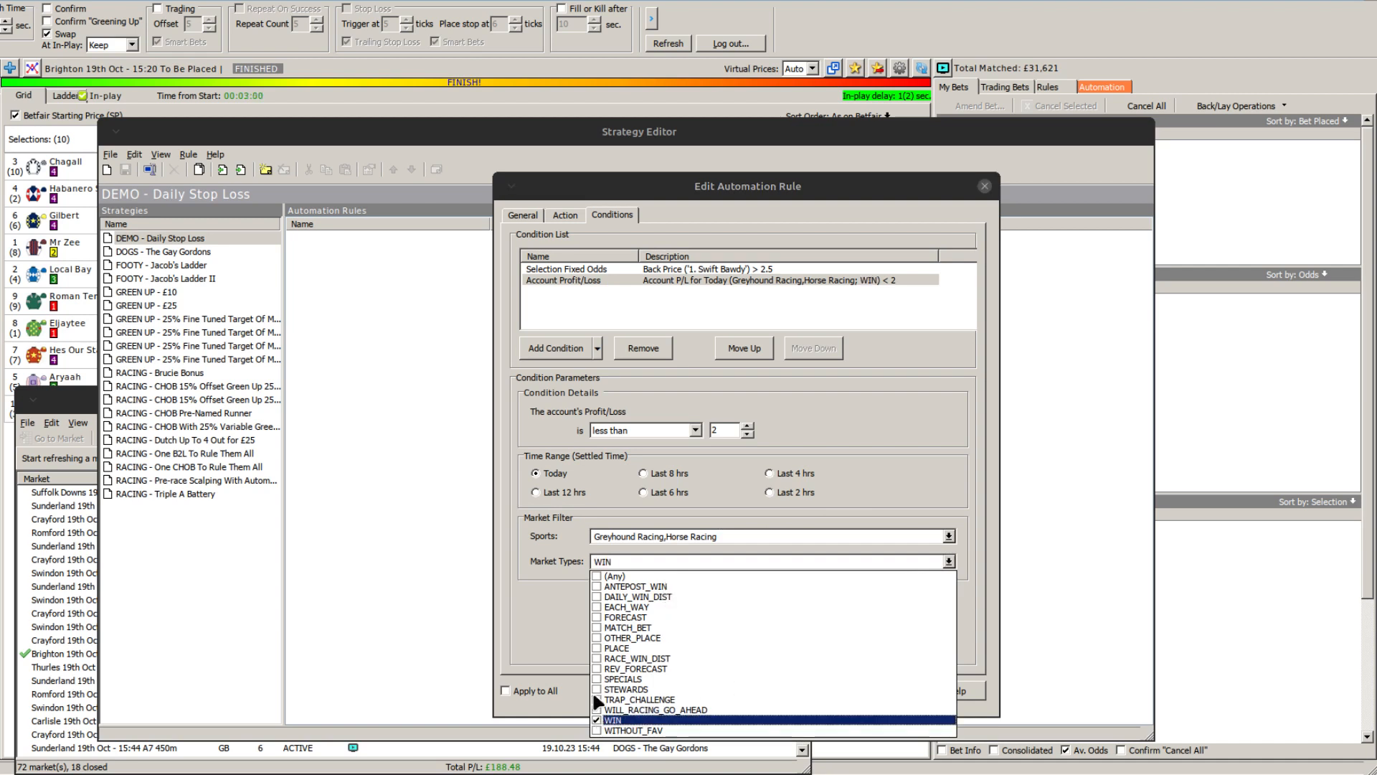
left_click(600, 648)
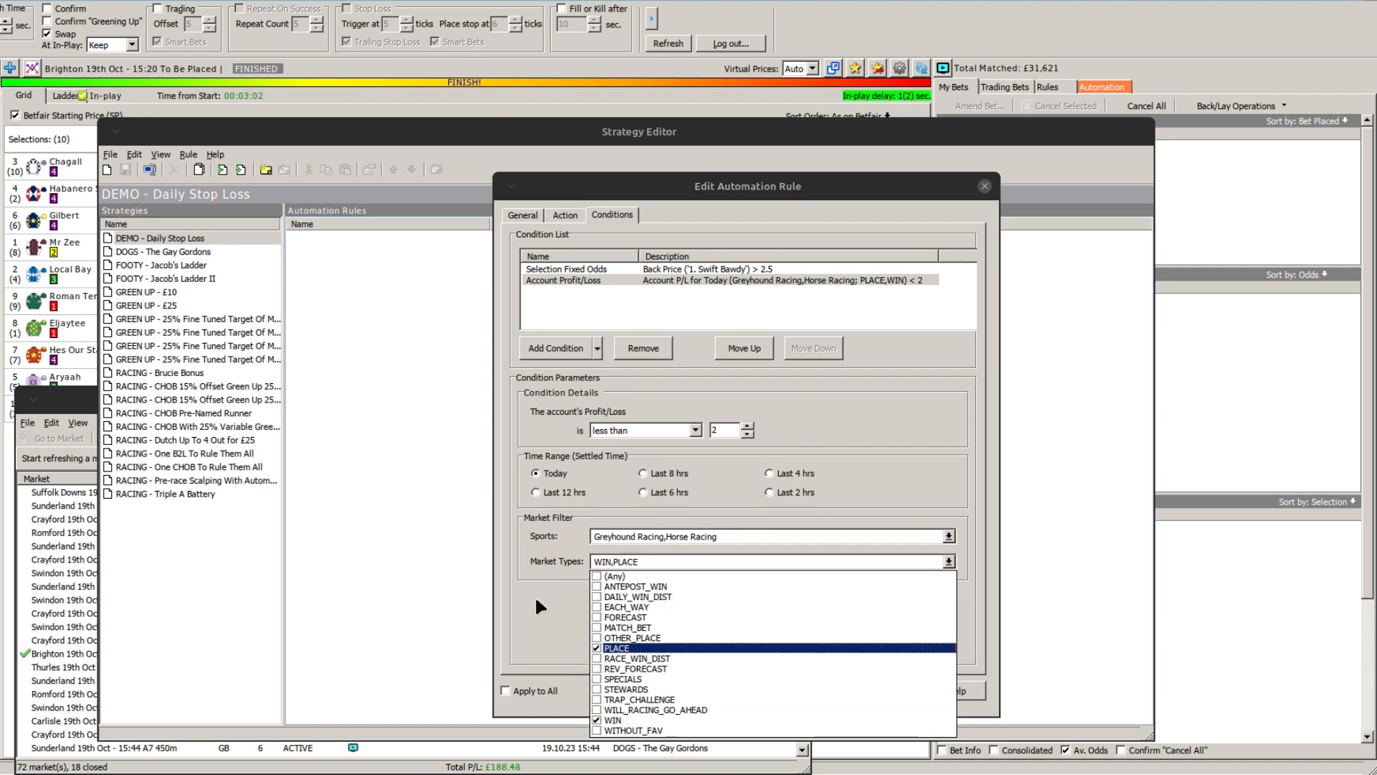
left_click(940, 475)
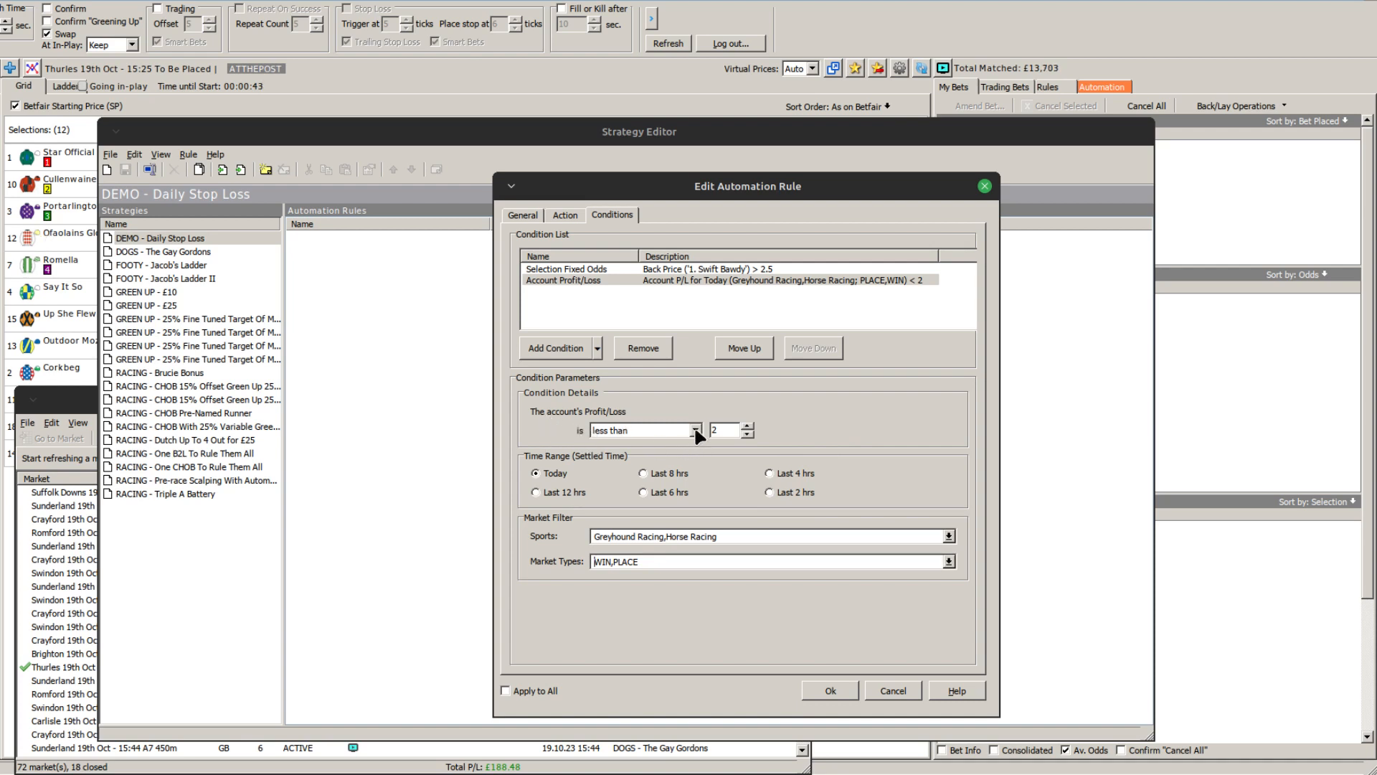
double_click(725, 430)
type("100")
Add a second Account Profit/Loss condition filtered to Greyhound Racing and Horse Racing.
left_click(597, 348)
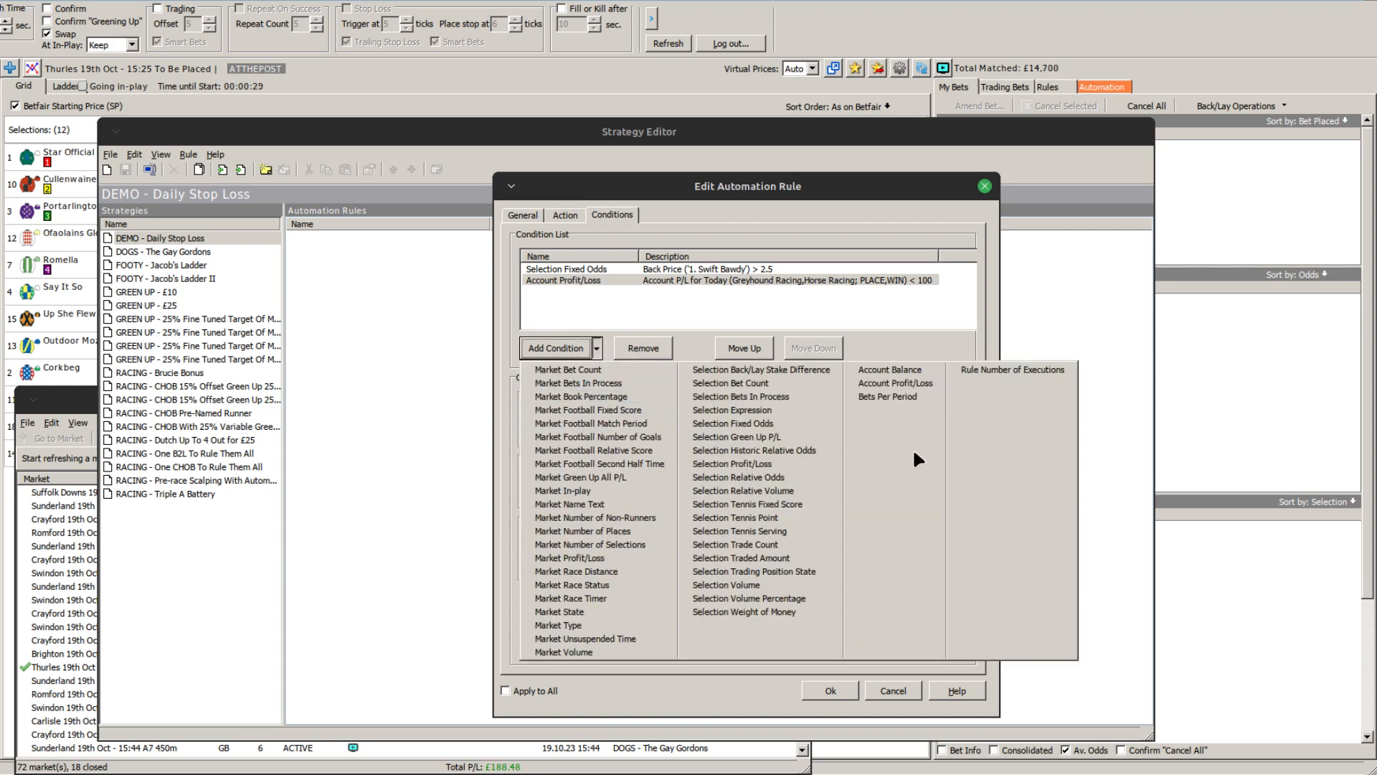
left_click(889, 383)
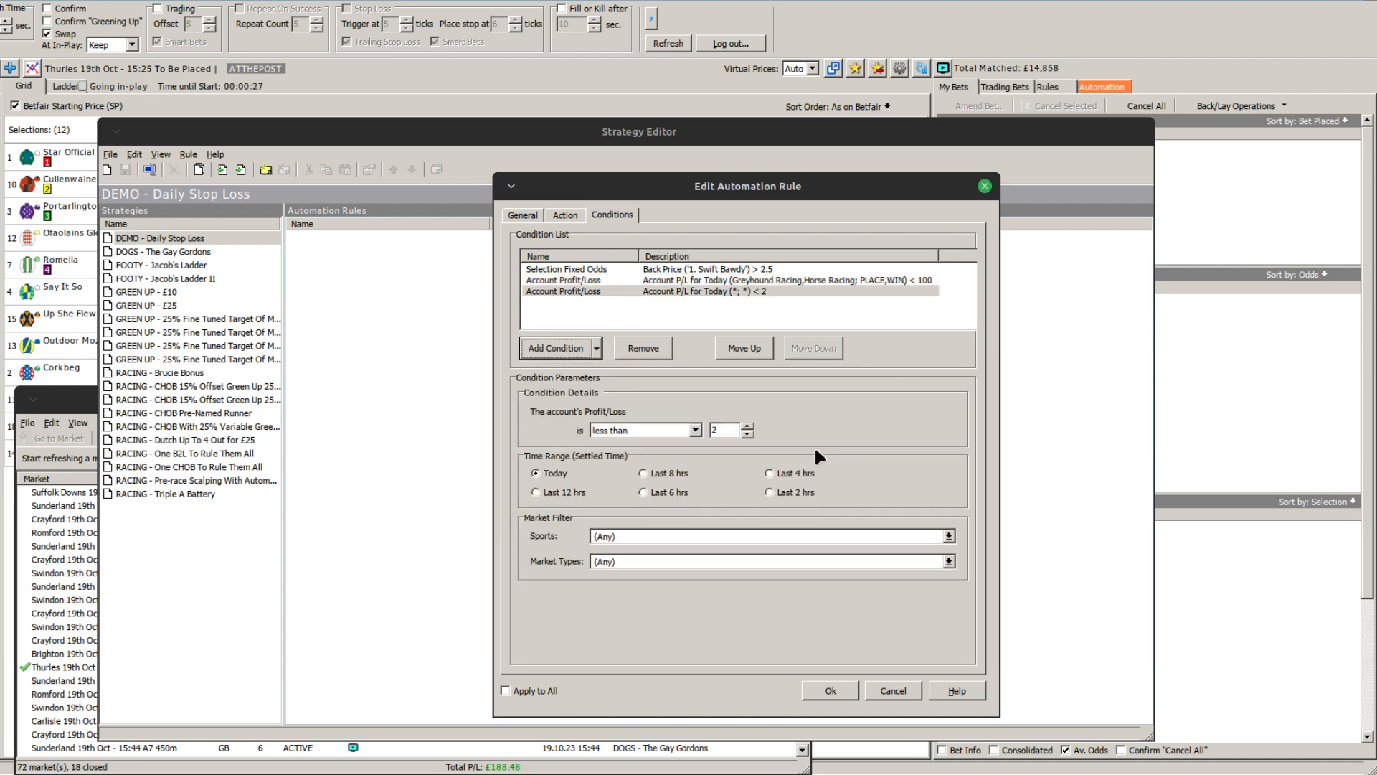
left_click(949, 536)
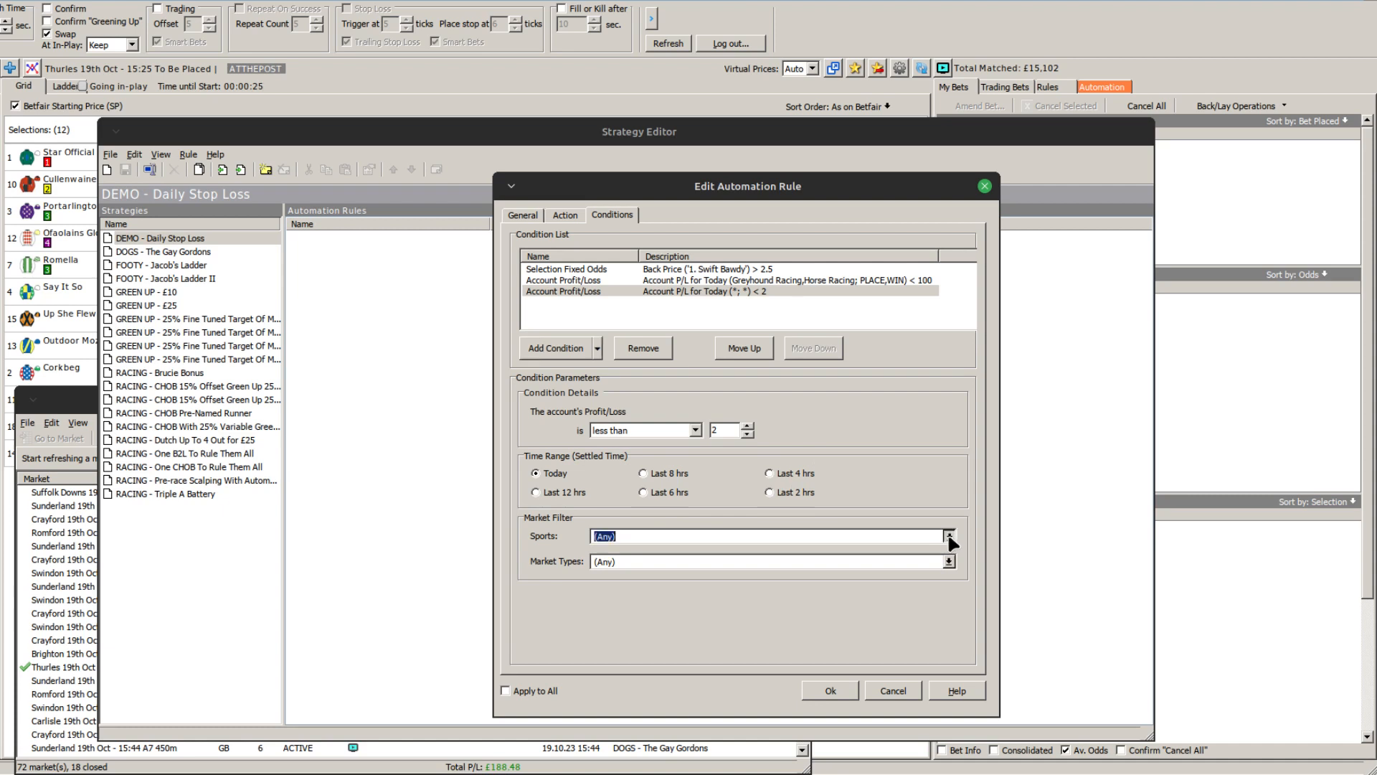
left_click(596, 674)
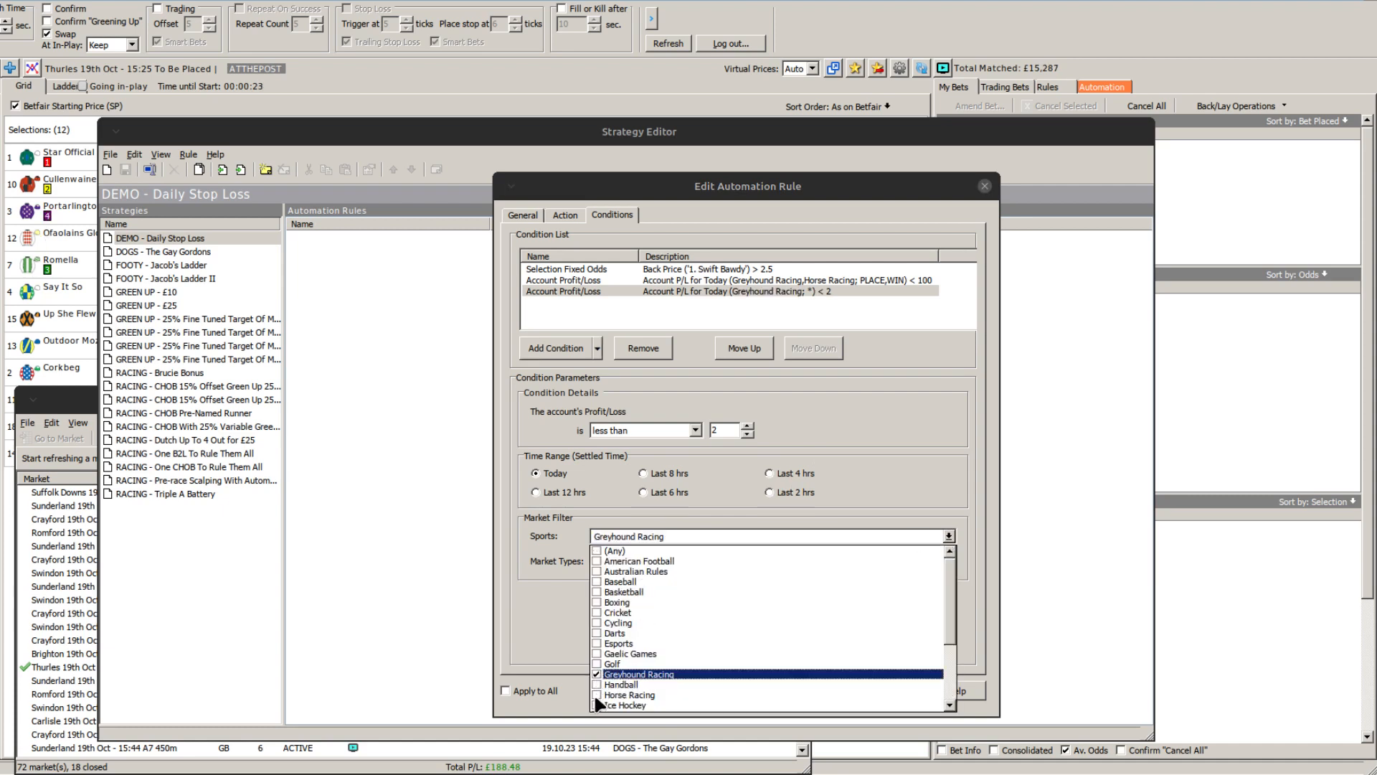
left_click(596, 694)
left_click(568, 549)
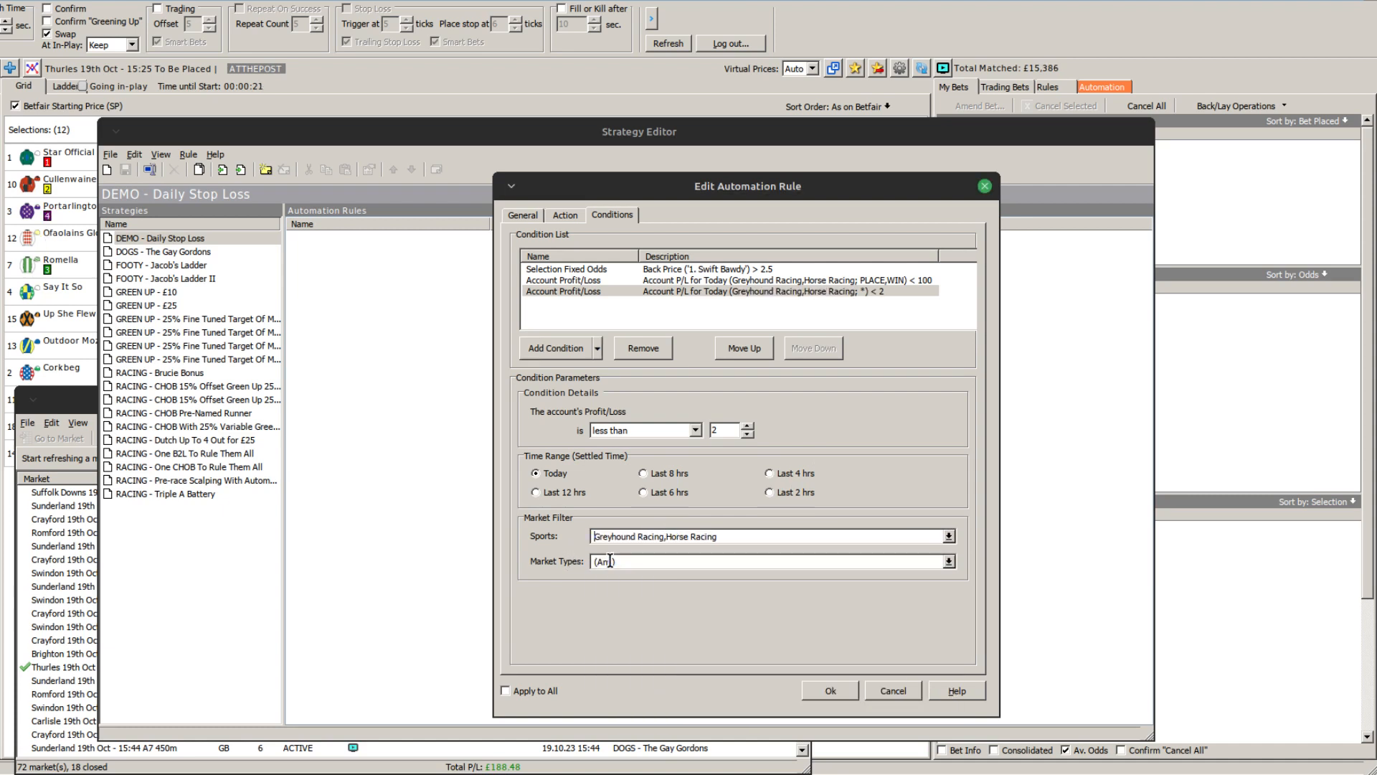
Limit the second Account Profit/Loss condition to the WIN and PLACE market types.
left_click(948, 561)
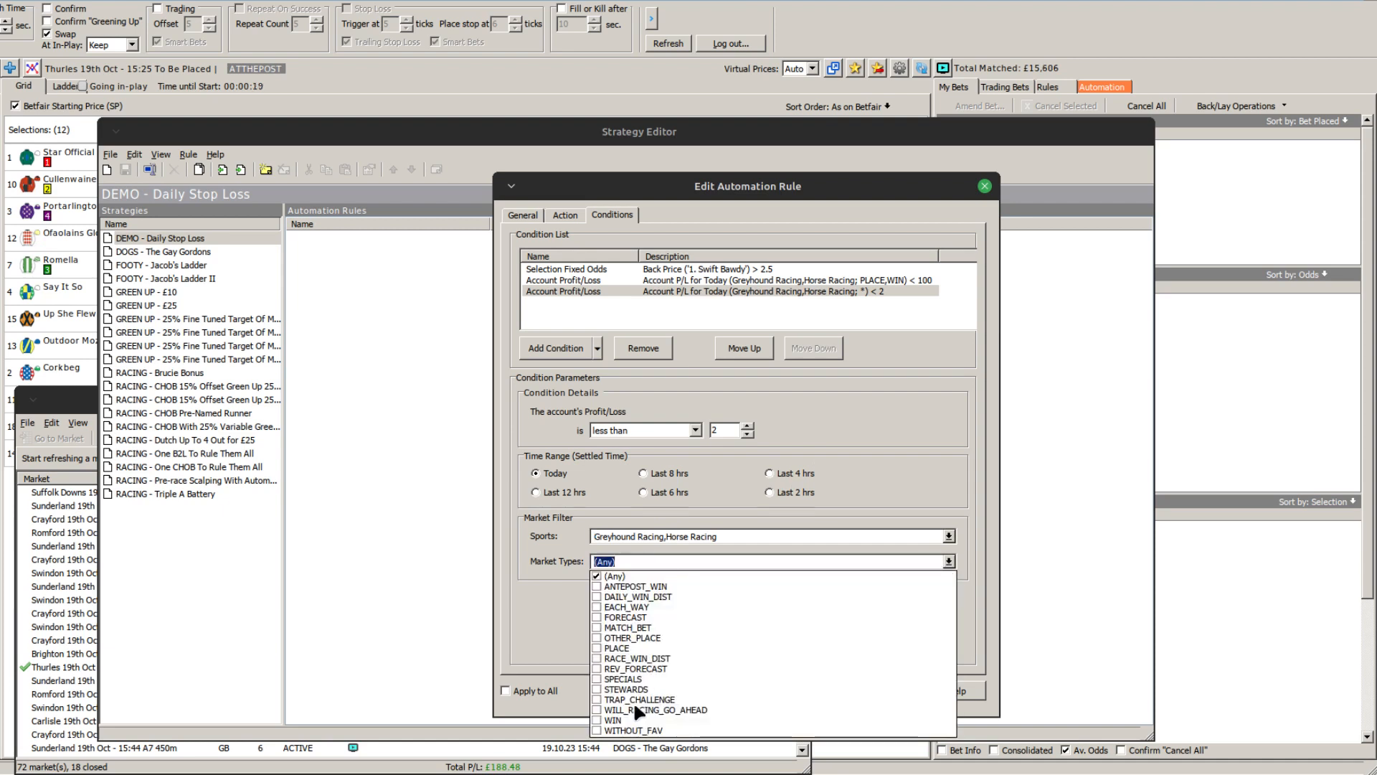
left_click(606, 720)
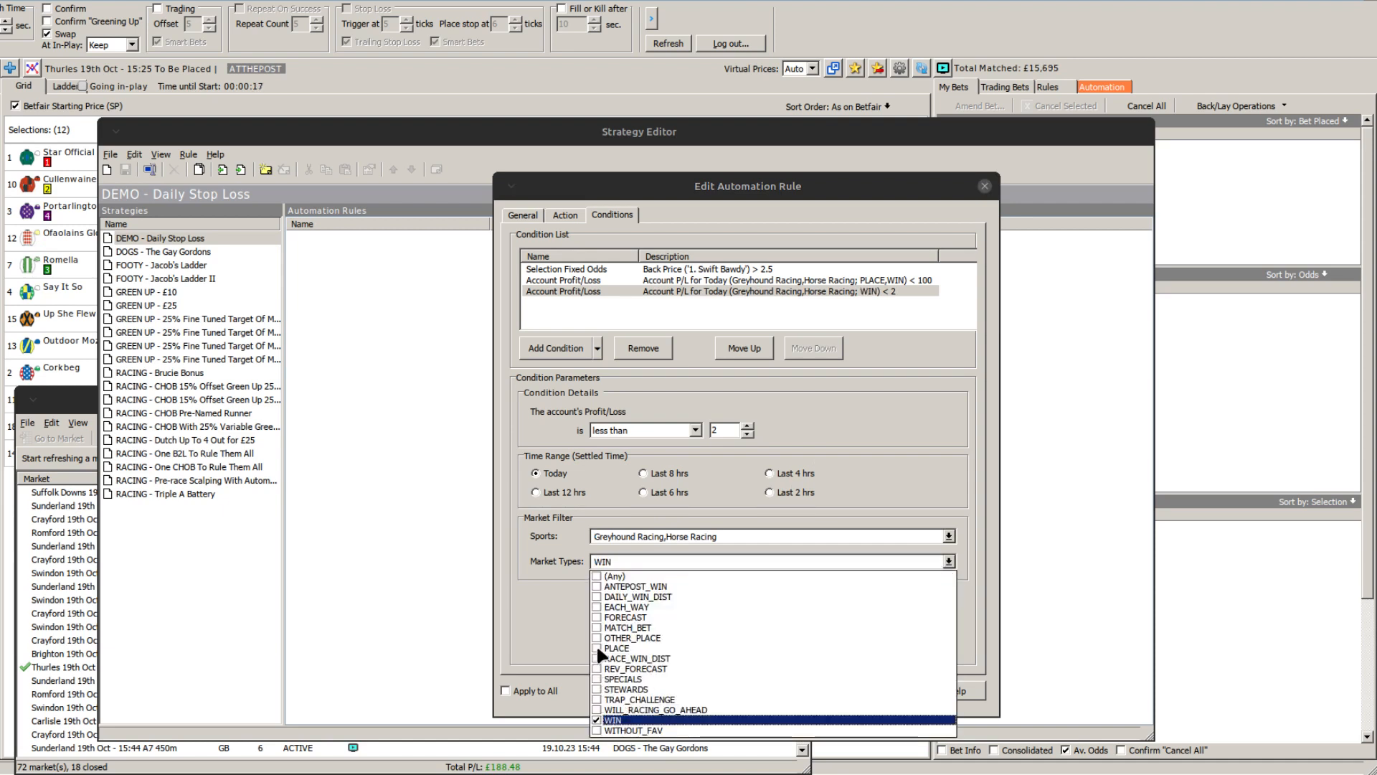
left_click(597, 646)
left_click(886, 431)
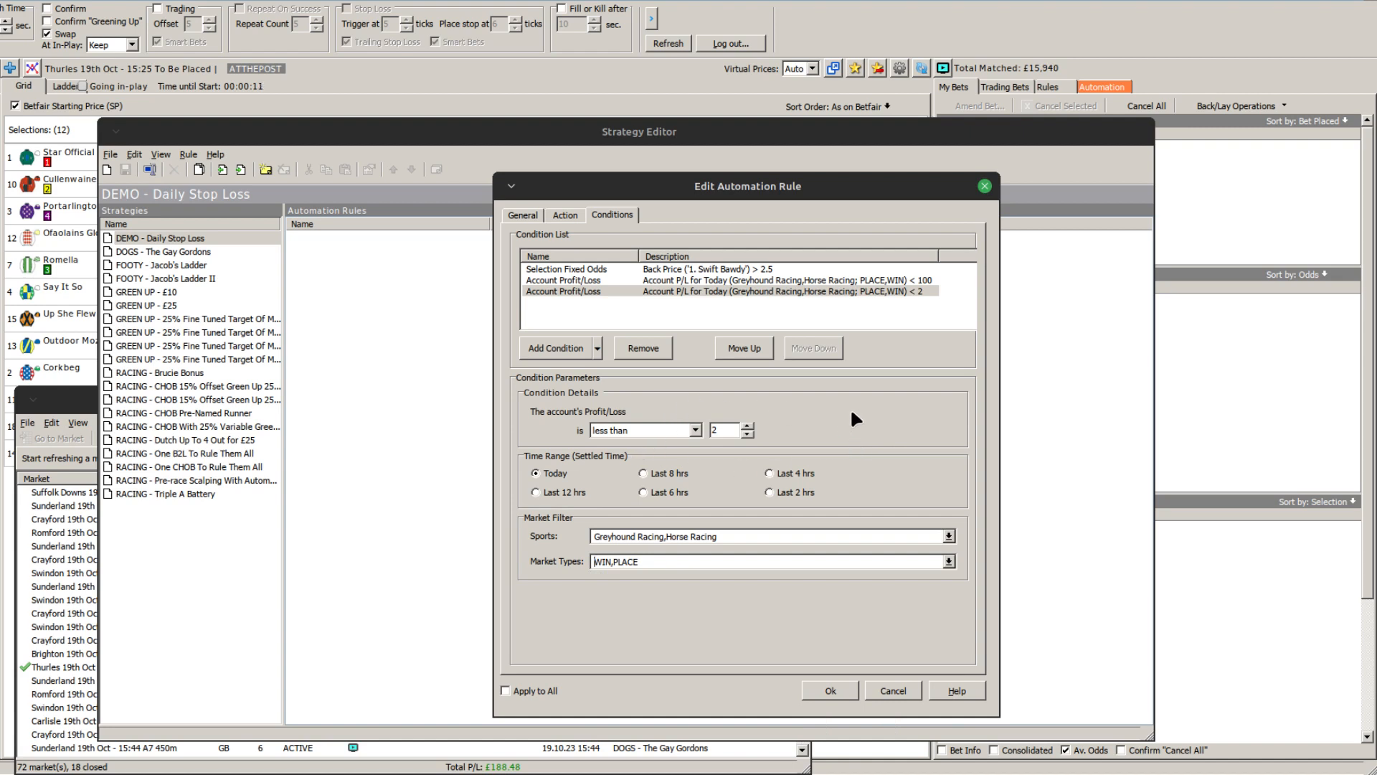
Set the second Account Profit/Loss condition to require a profit/loss greater than -100.
left_click(694, 429)
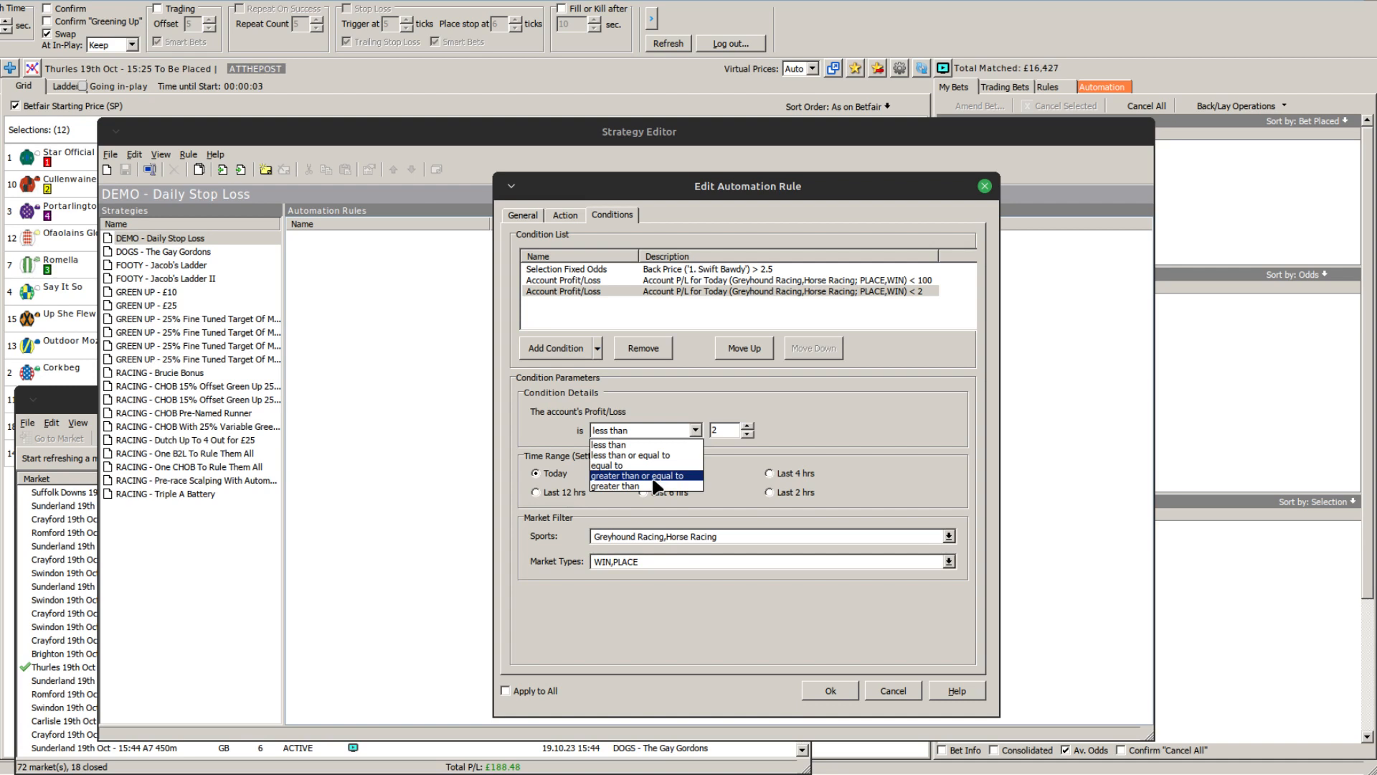
left_click(606, 486)
left_click(726, 431)
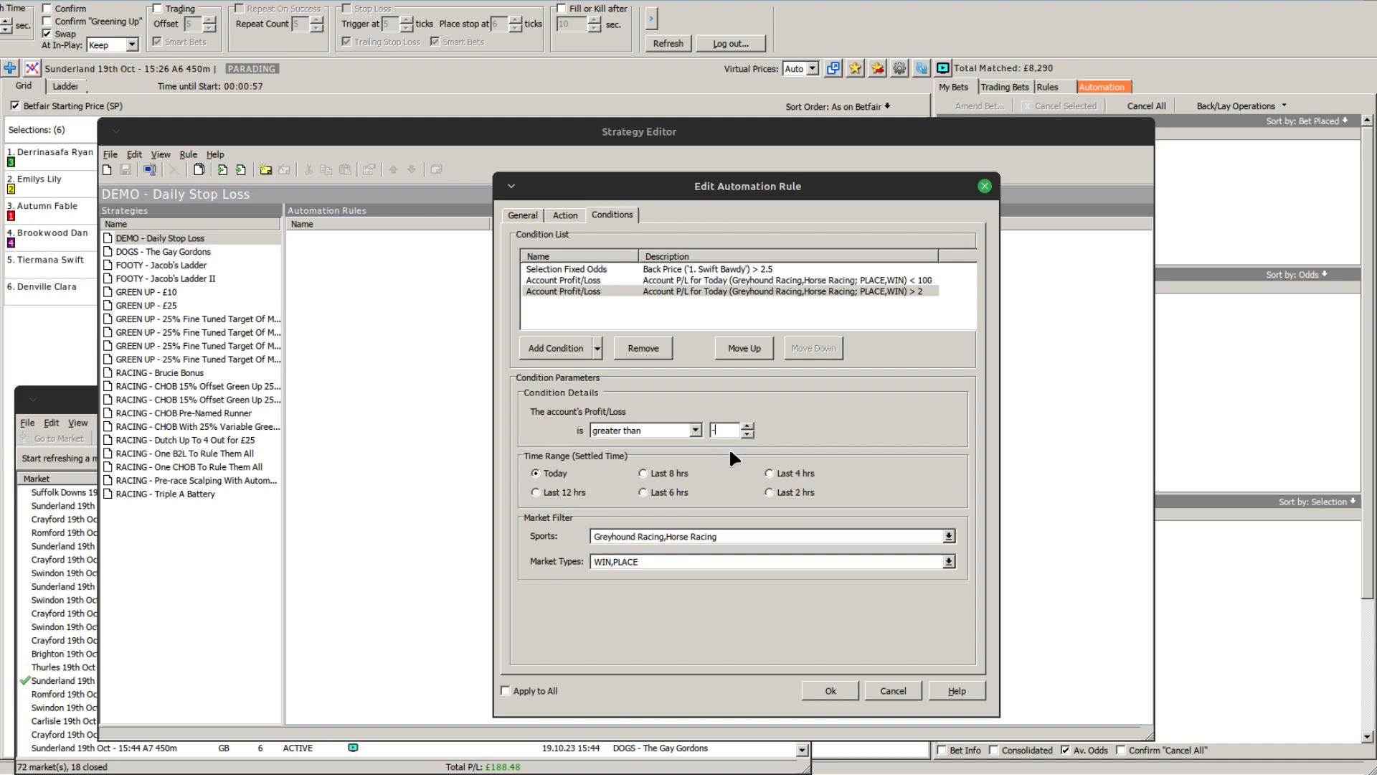
type("-100")
Review the rule's general settings and set the bet odds of its Place a Bet action to Best Back Odds.
left_click(529, 215)
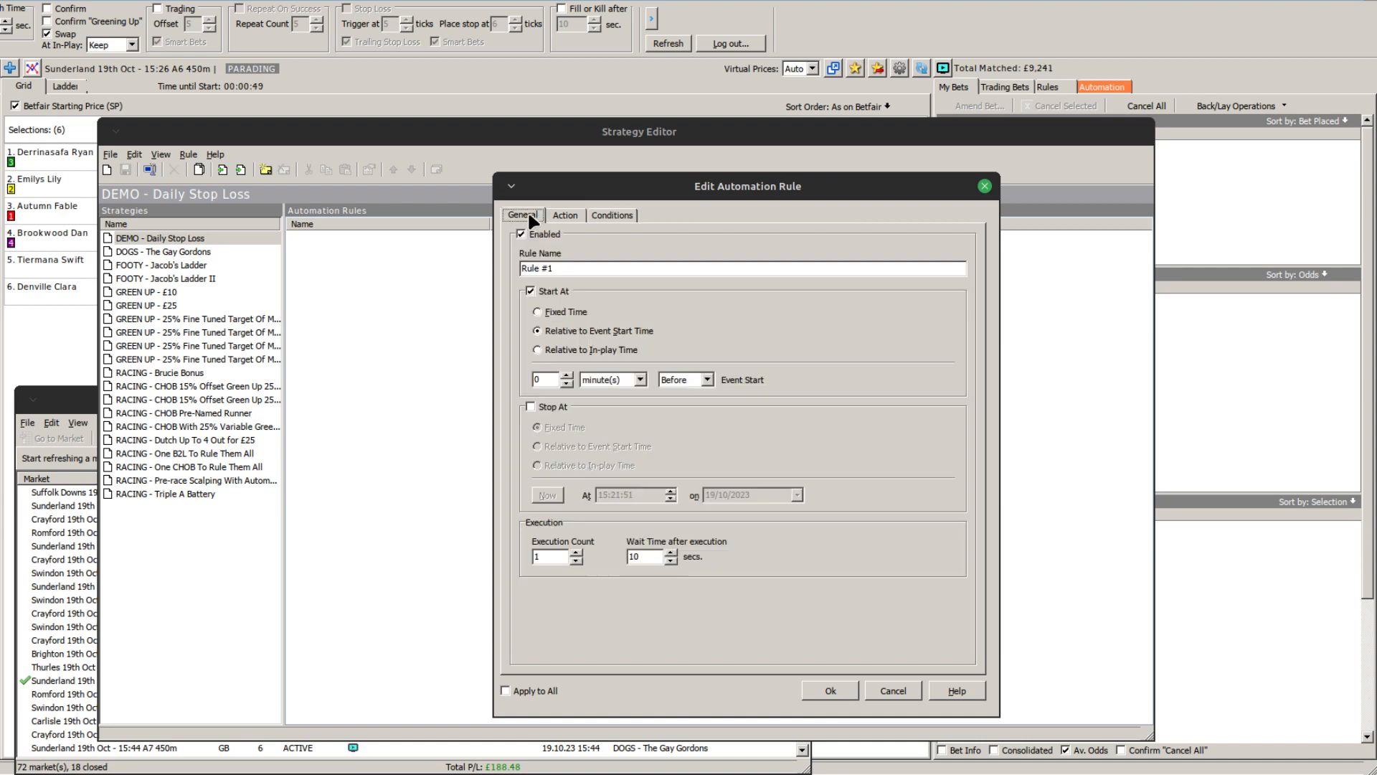
left_click(568, 212)
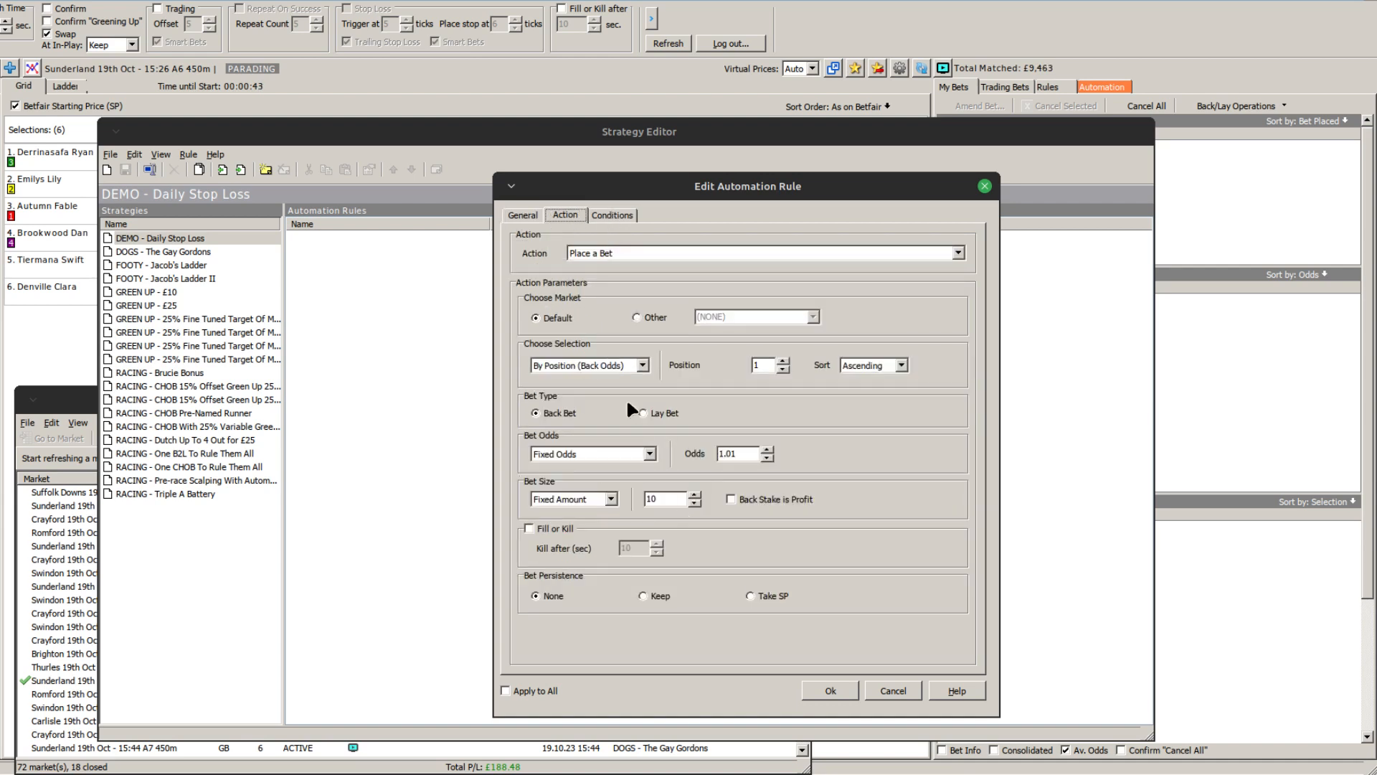
left_click(646, 458)
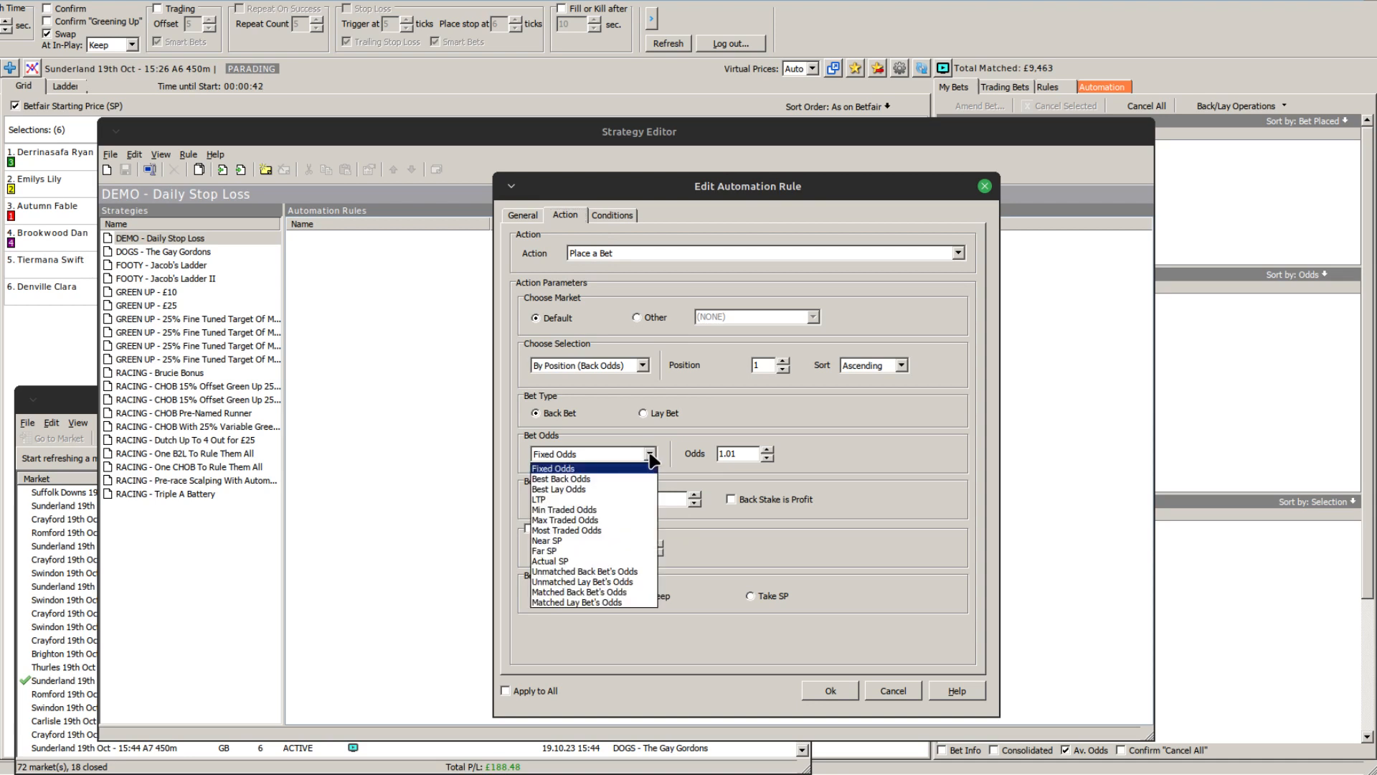
left_click(574, 479)
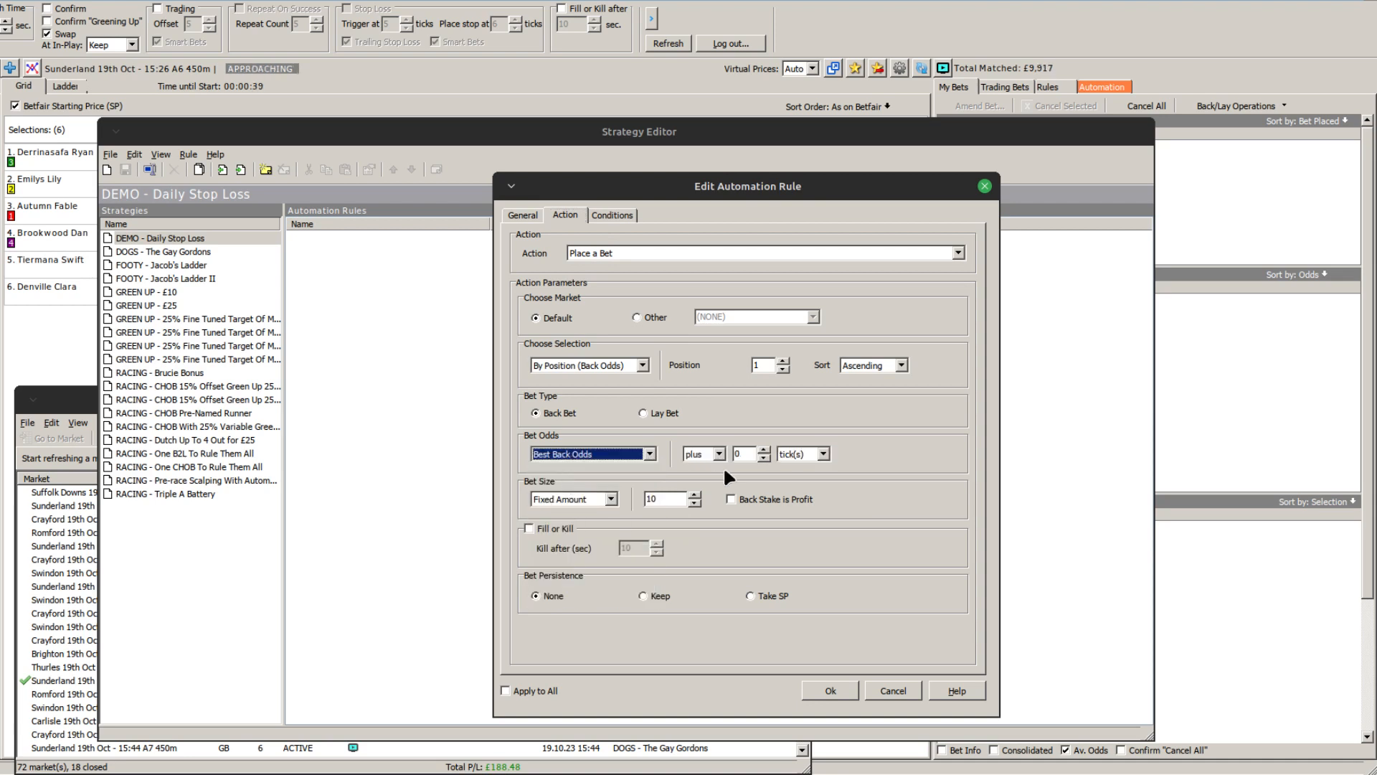
Change the settled time range of the second Account Profit/Loss condition to Last 2 hrs.
left_click(616, 214)
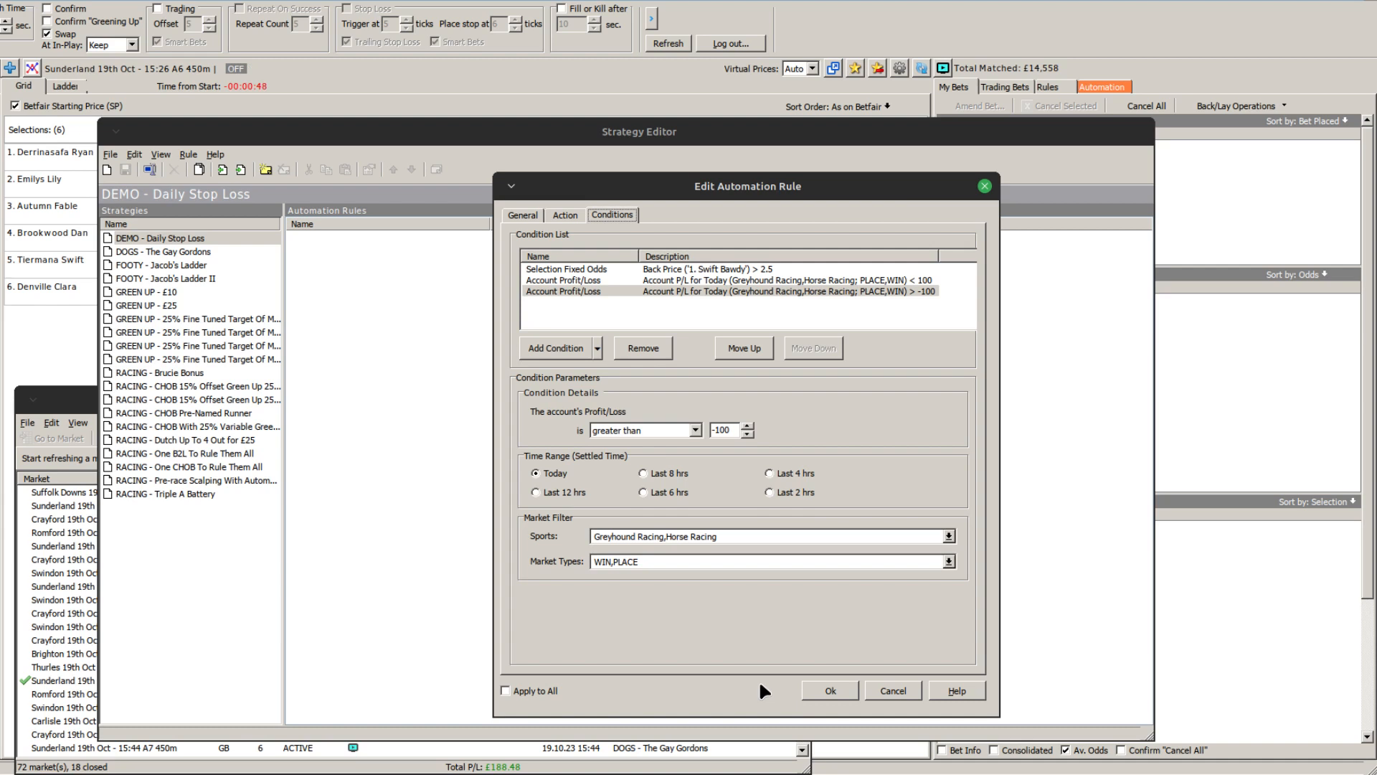
left_click_drag(682, 188, 659, 157)
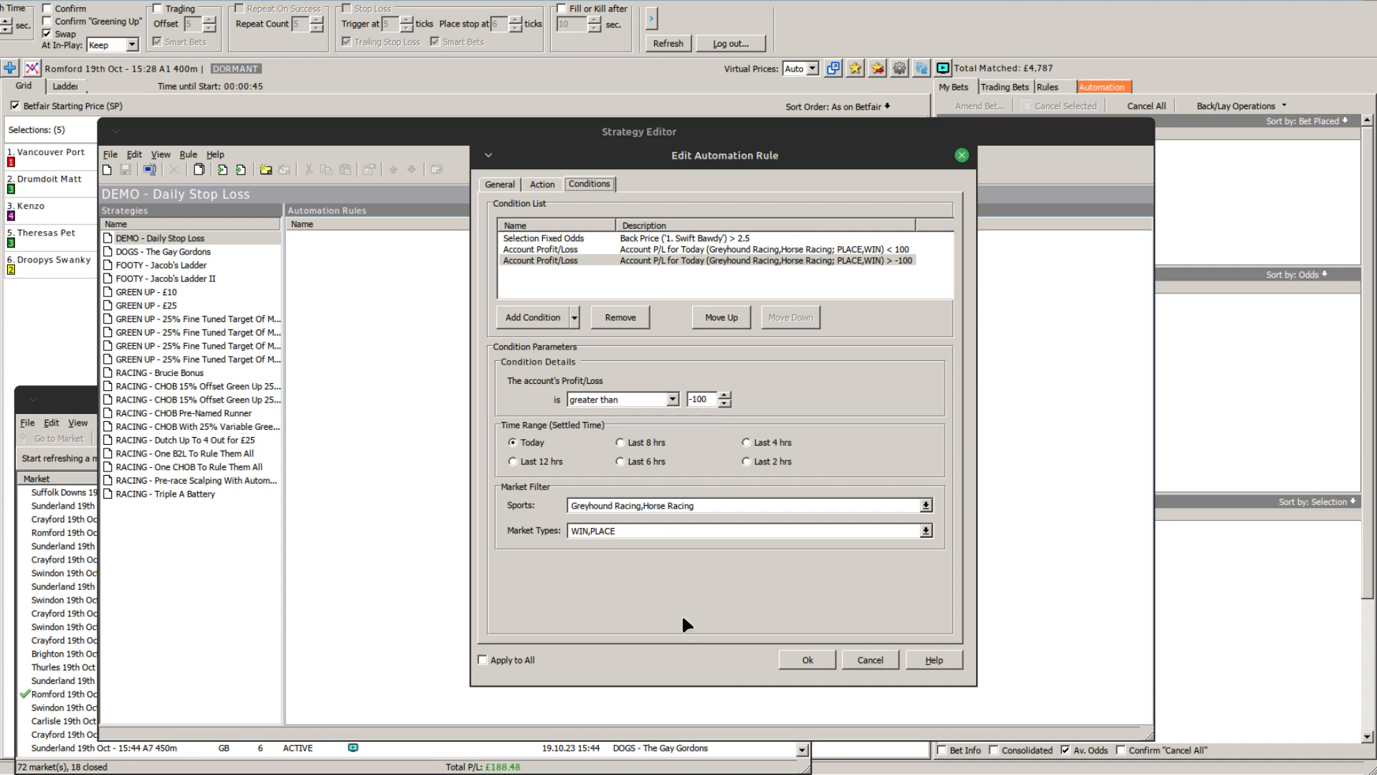
left_click(746, 462)
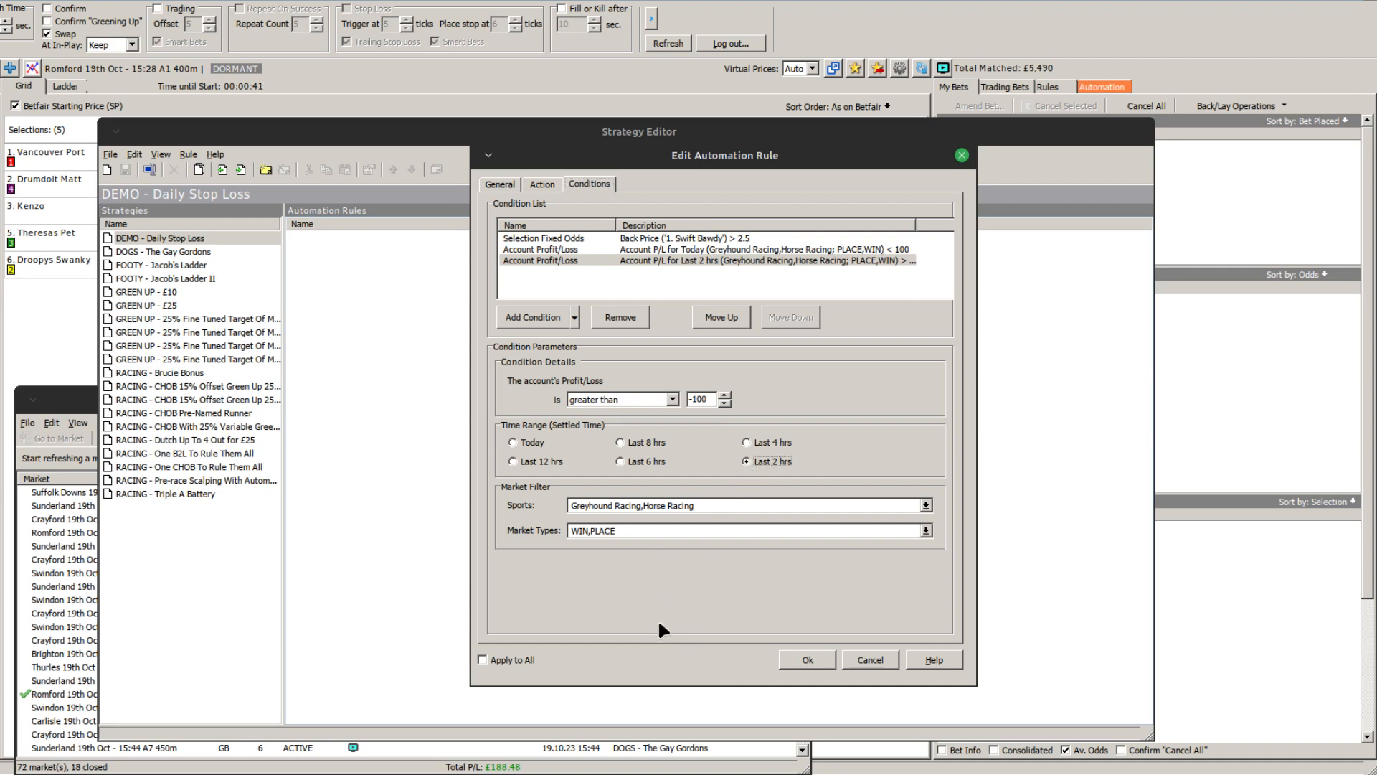